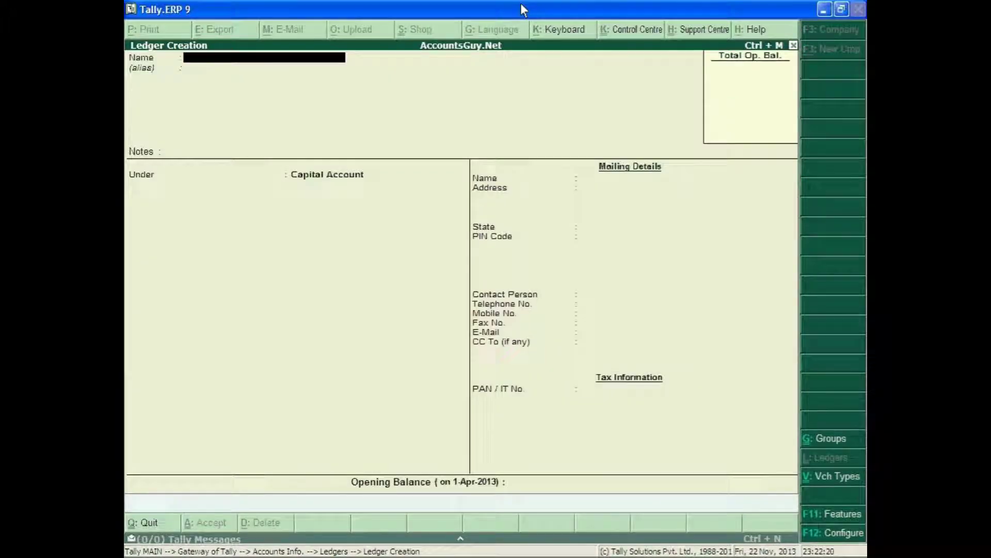
Name the new ledger Purchases @ 5% and place it under Purchase Accounts
{"action": "type", "text": "Purch"}
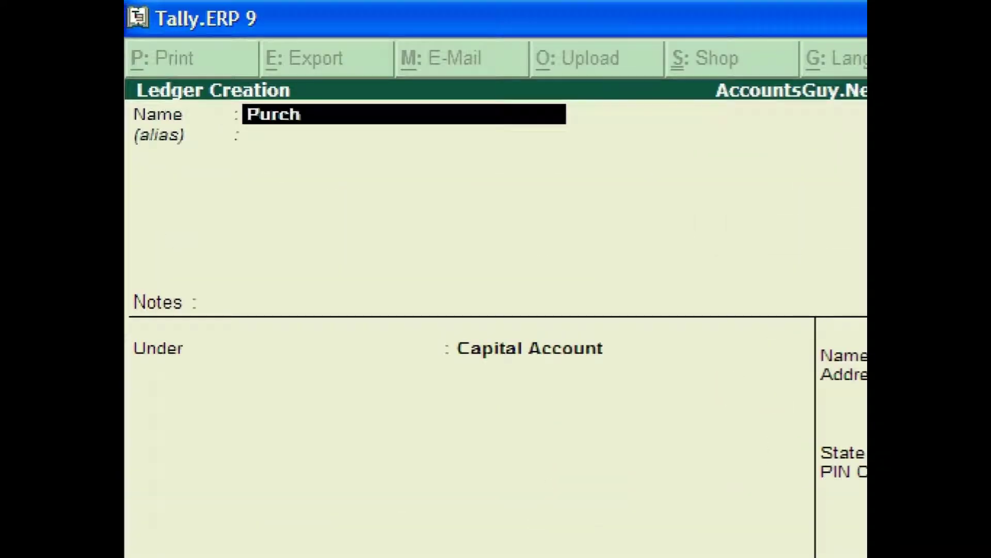
{"action": "type", "text": "ase s@"}
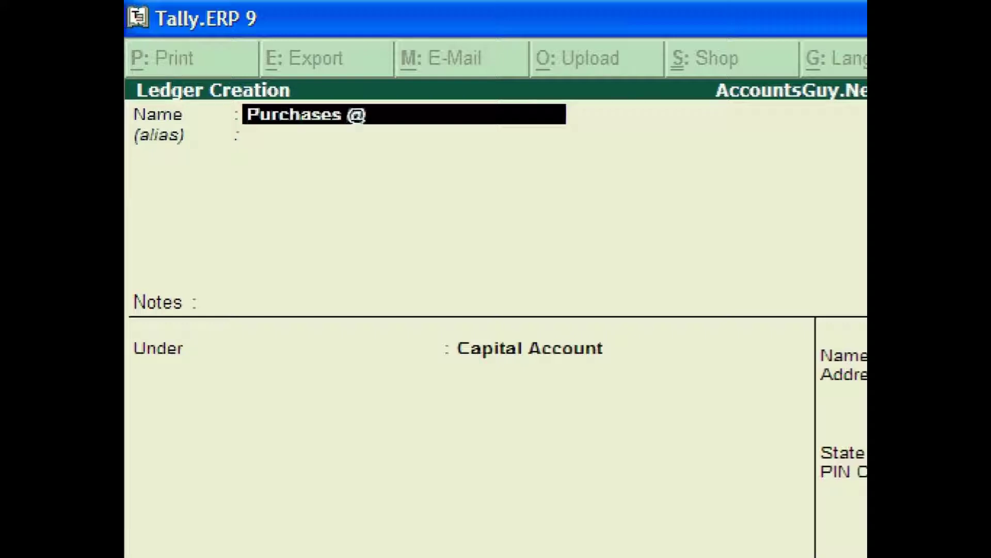
{"action": "type", "text": " 5%"}
{"action": "key", "text": "Return"}
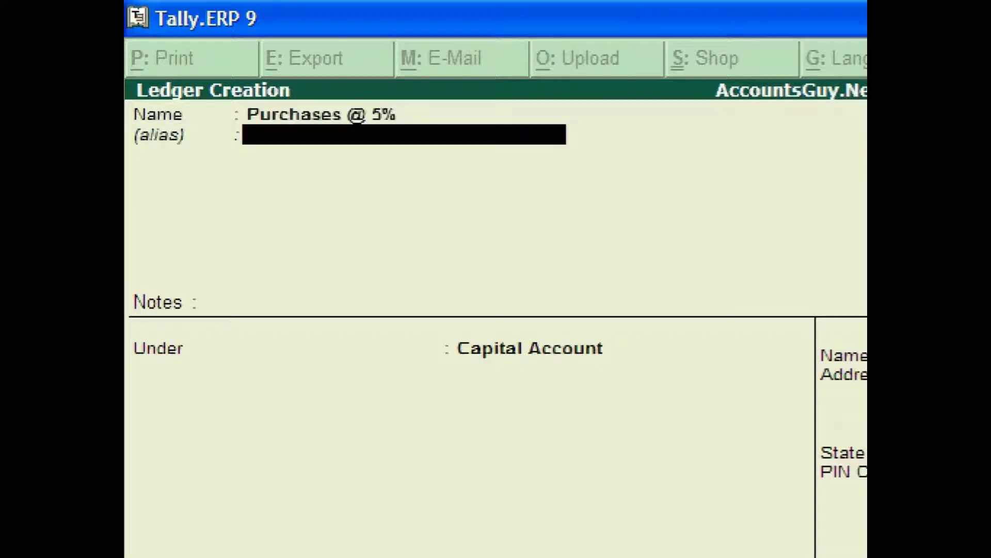
{"action": "key", "text": "Return"}
{"action": "key", "text": "Return"}
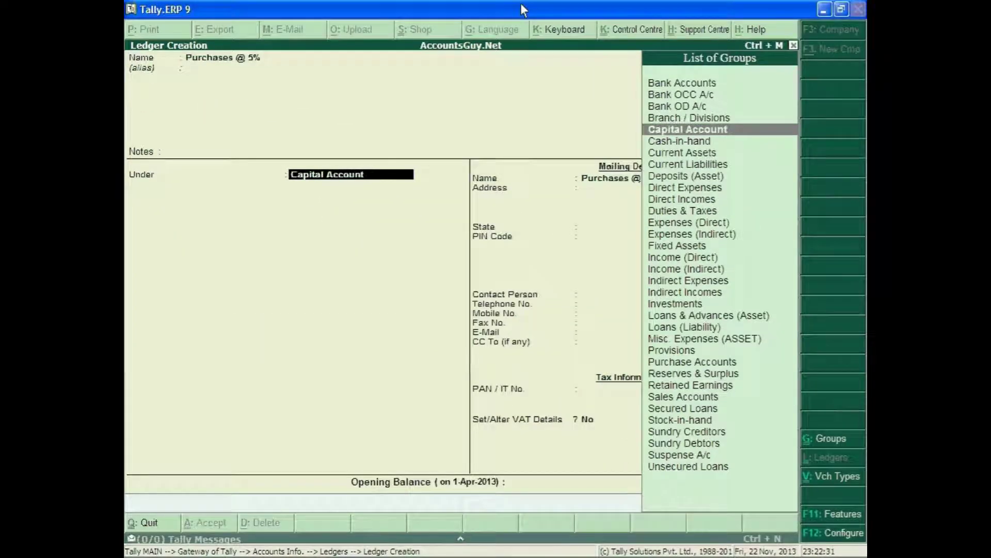
{"action": "type", "text": "Purch"}
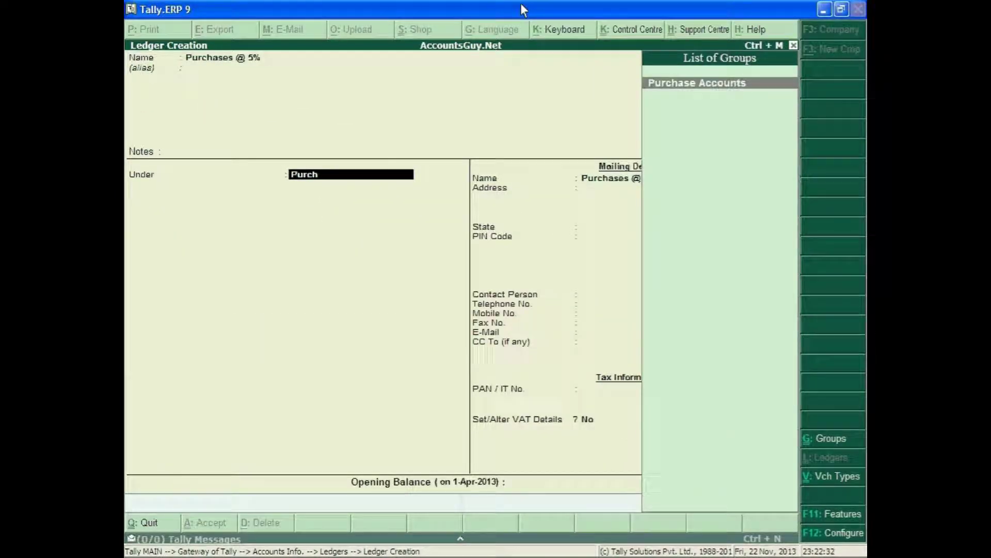
{"action": "key", "text": "Return"}
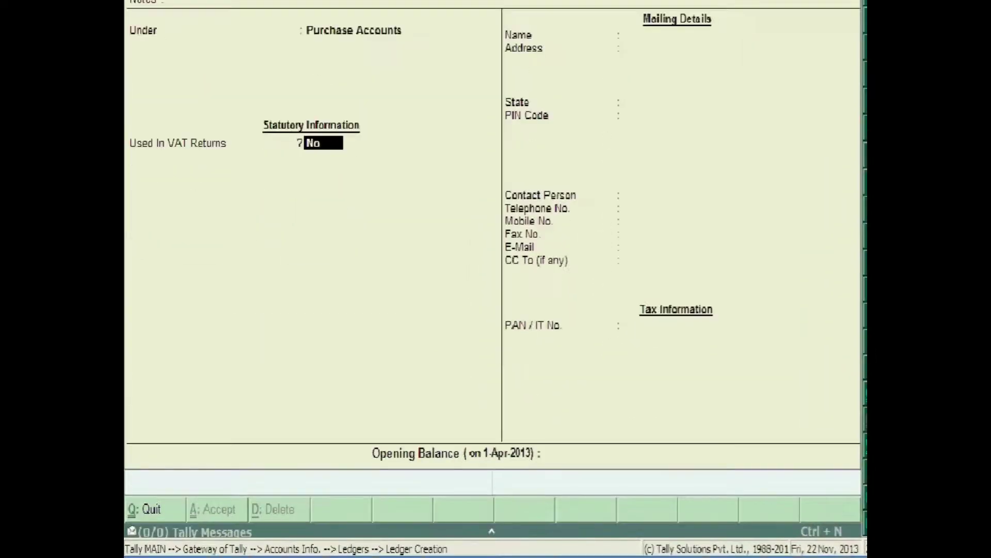
Mark the ledger as used in VAT returns with VAT class Purchases @ 5%
{"action": "type", "text": "y"}
{"action": "key", "text": "Return"}
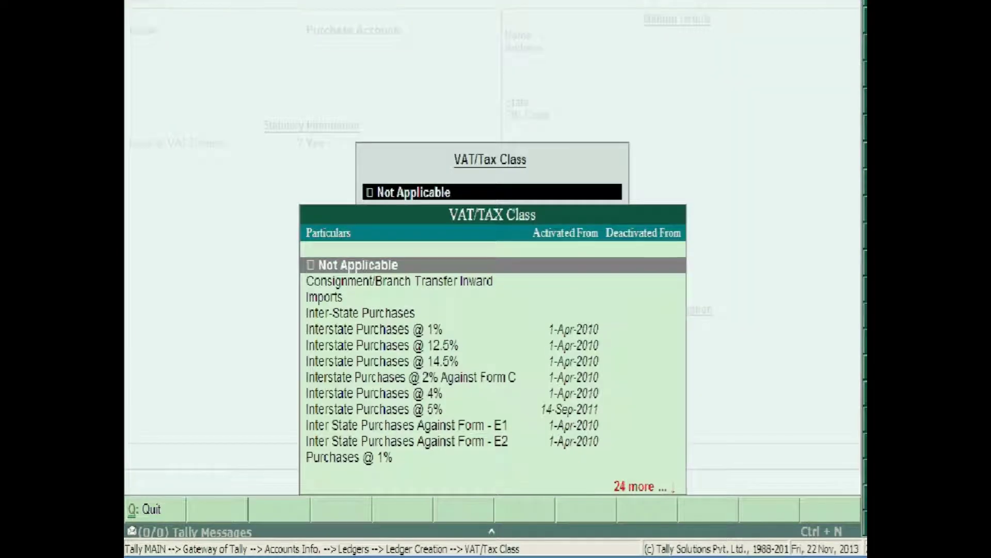
{"action": "type", "text": "p"}
{"action": "key", "text": "BackSpace"}
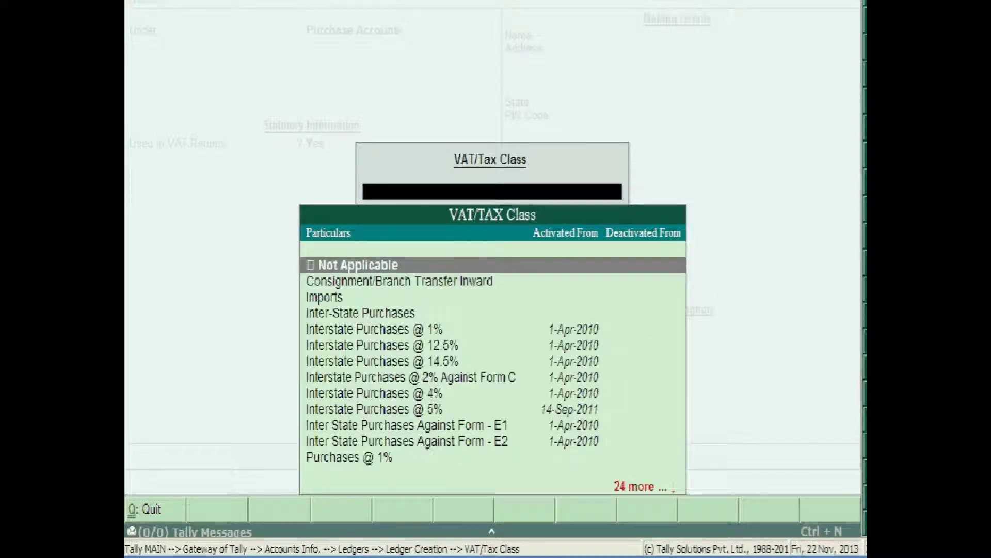
{"action": "type", "text": "Pur"}
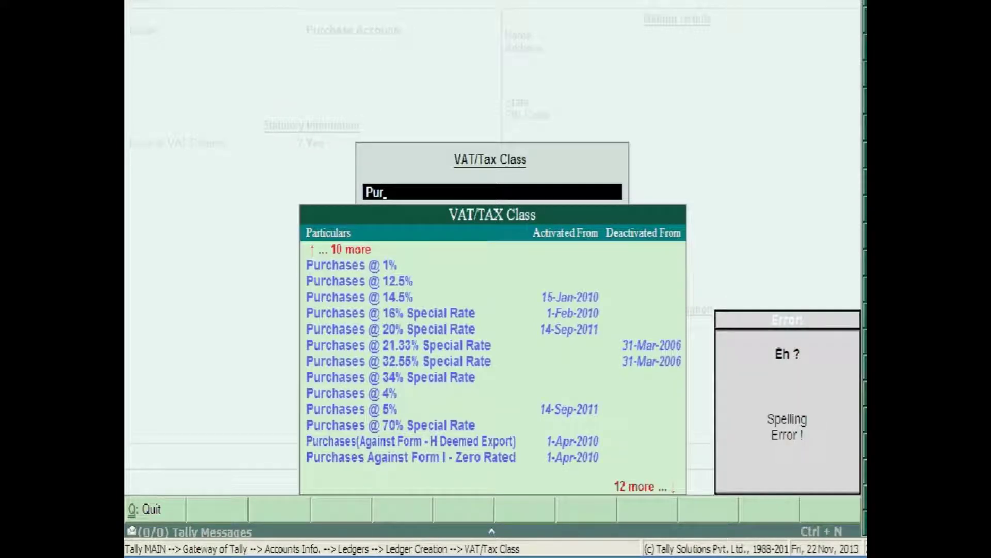
{"action": "type", "text": "chase"}
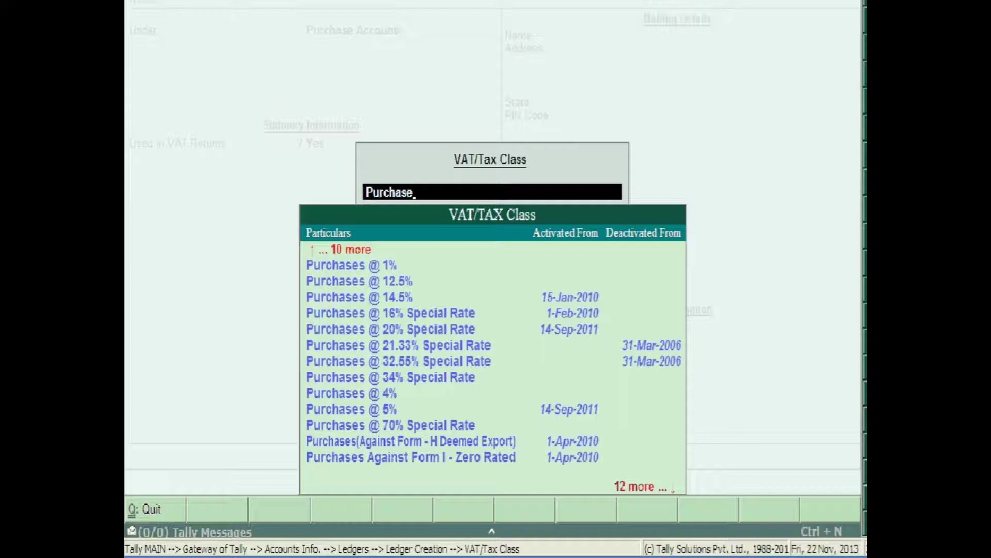
{"action": "key", "text": "Down"}
{"action": "key", "text": "Down"}
{"action": "key", "text": "Down"}
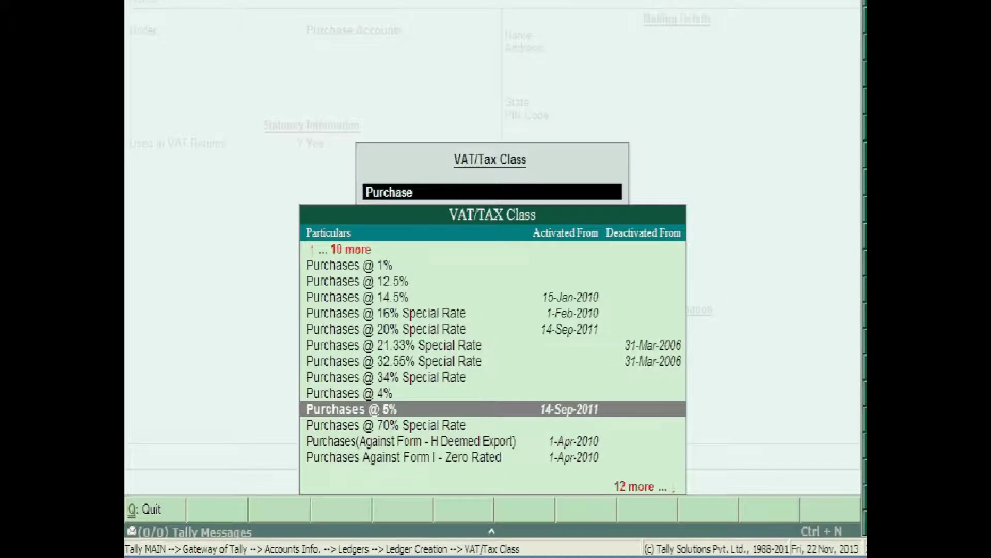
{"action": "key", "text": "Return"}
Save Purchases @ 5%, then create Sales @ 5% under Sales Accounts with VAT class Sales @ 5%
{"action": "key", "text": "Return"}
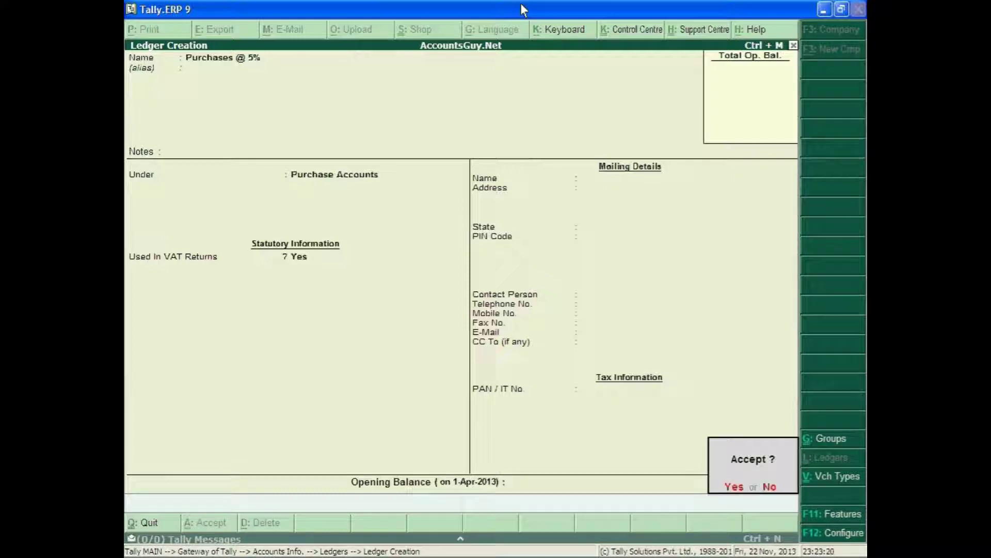
{"action": "key", "text": "Return"}
{"action": "type", "text": "S"}
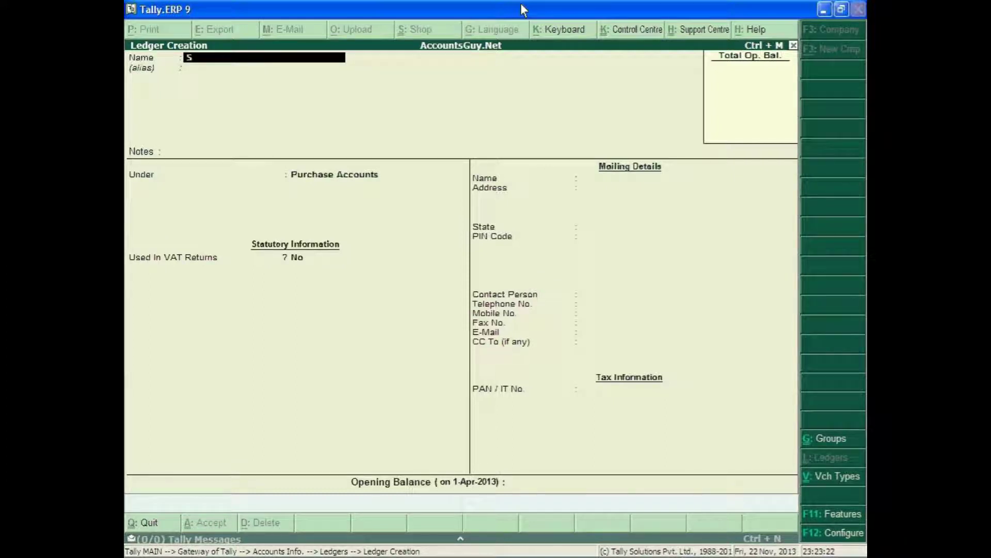
{"action": "type", "text": "ales @ 5%"}
{"action": "key", "text": "Return"}
{"action": "key", "text": "Return"}
{"action": "type", "text": "Sa"}
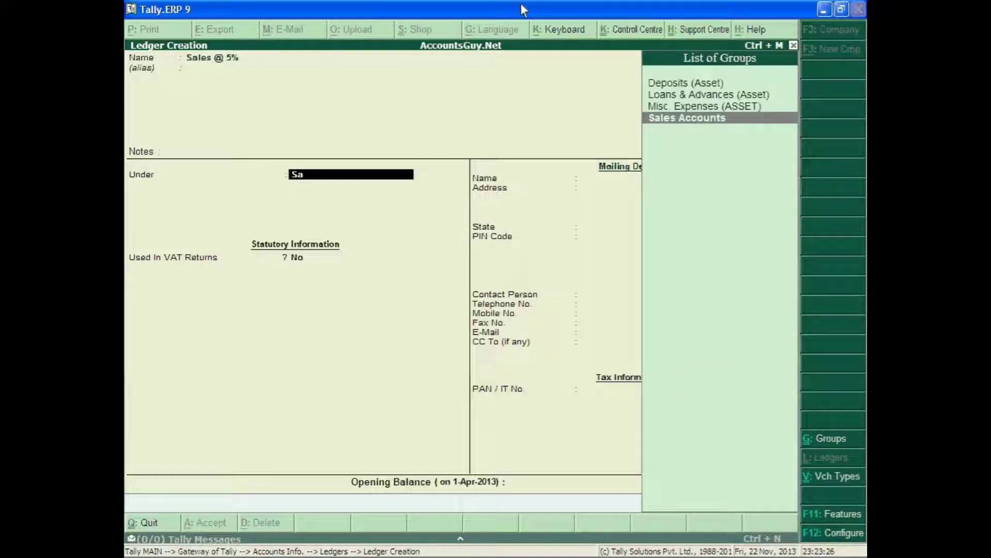
{"action": "key", "text": "Return"}
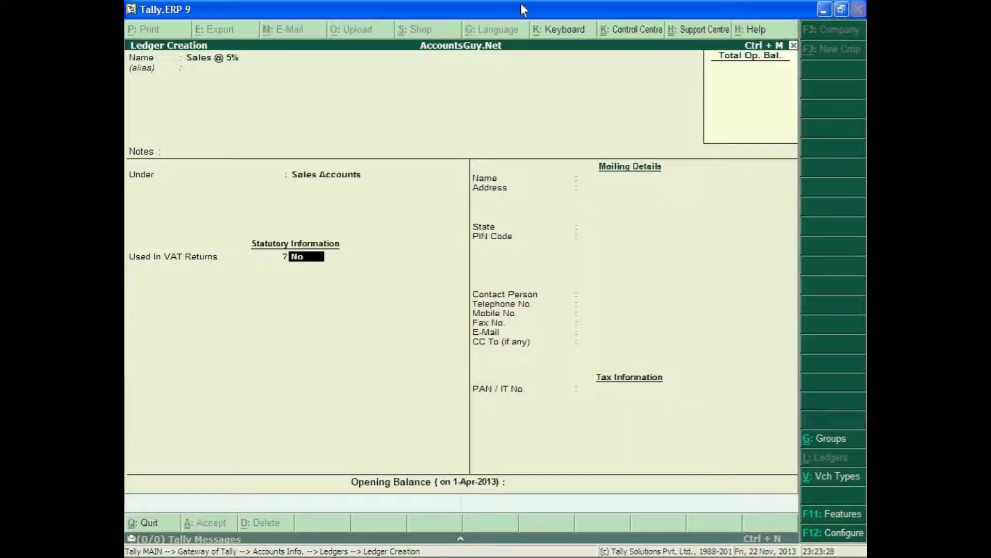
{"action": "key", "text": "y"}
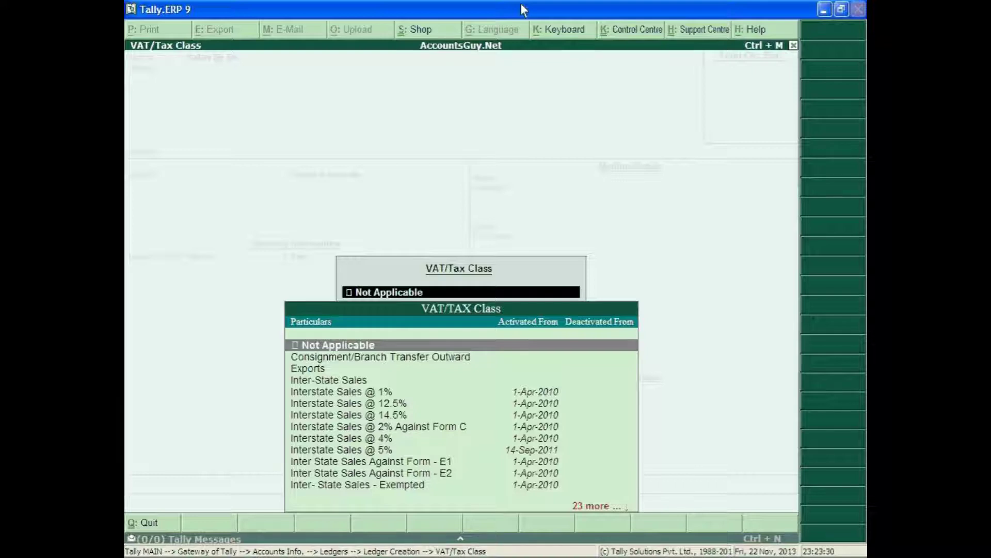
{"action": "type", "text": "Sal"}
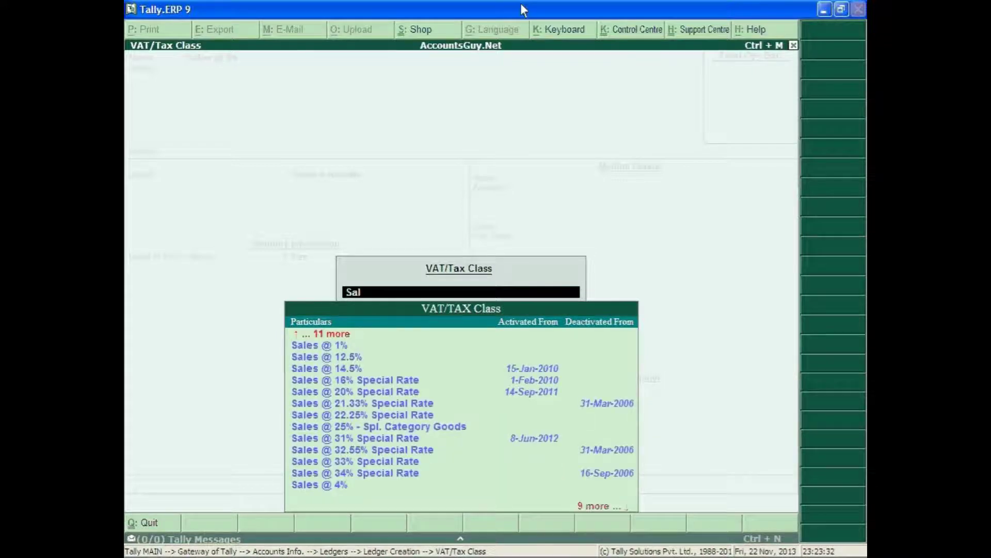
{"action": "type", "text": "es@5"}
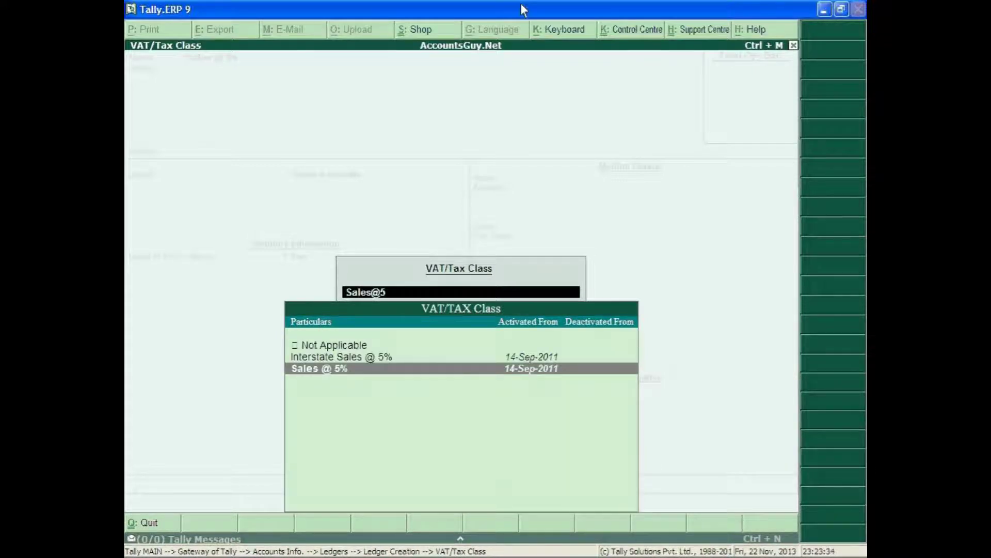
{"action": "key", "text": "Return"}
{"action": "key", "text": "Return"}
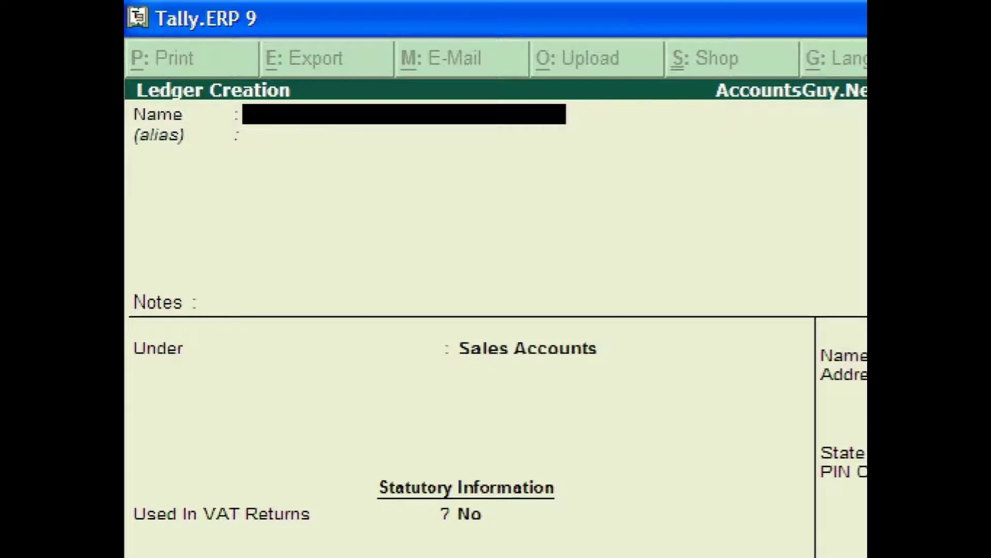
Name a new ledger Input VAT @ 5% and place it under Duties & Taxes
{"action": "type", "text": "Input V"}
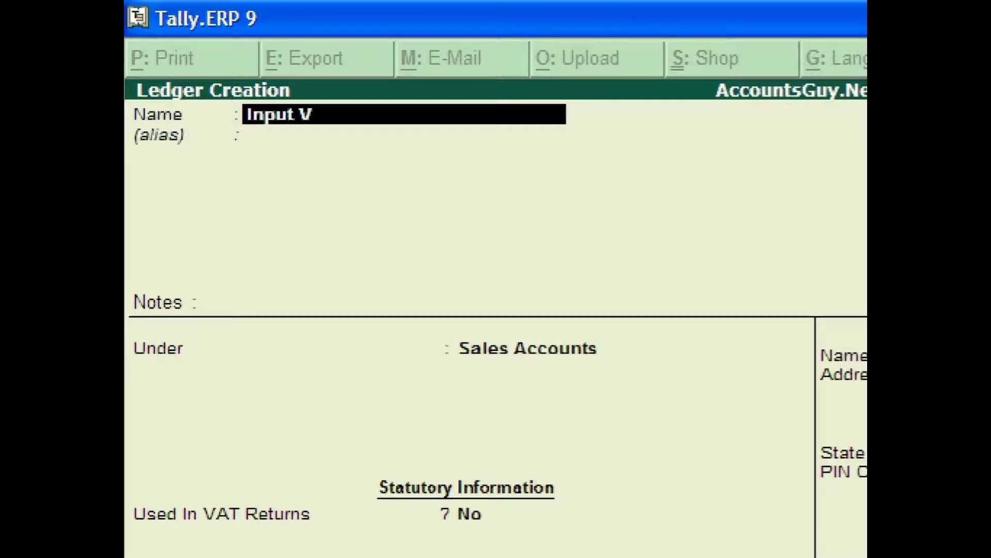
{"action": "type", "text": "AT @ 5"}
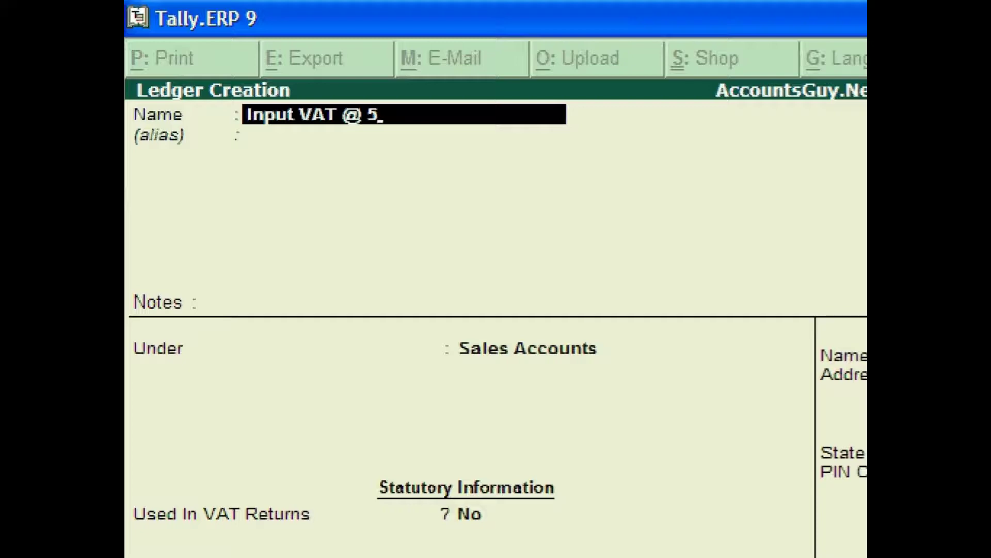
{"action": "type", "text": "%"}
{"action": "key", "text": "Return"}
{"action": "key", "text": "Return"}
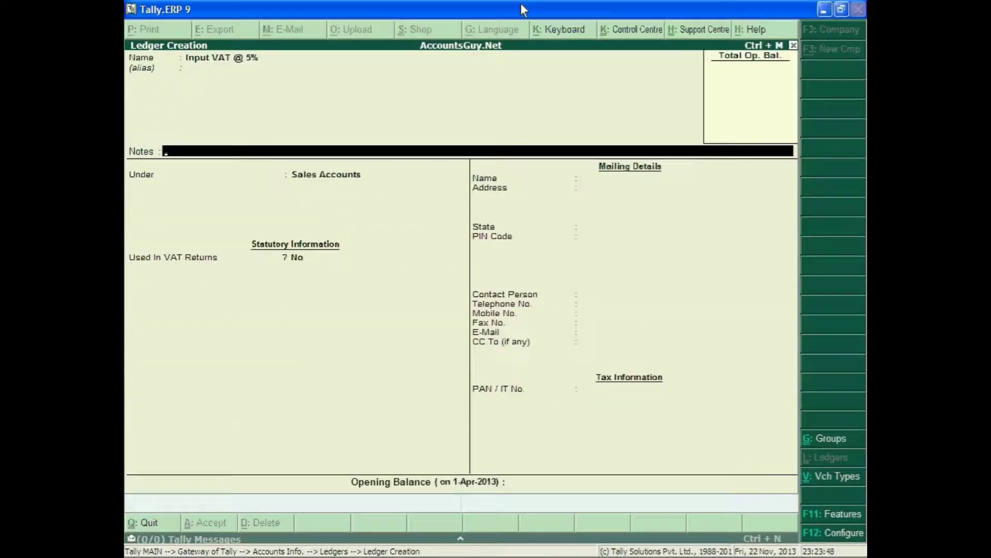
{"action": "key", "text": "Return"}
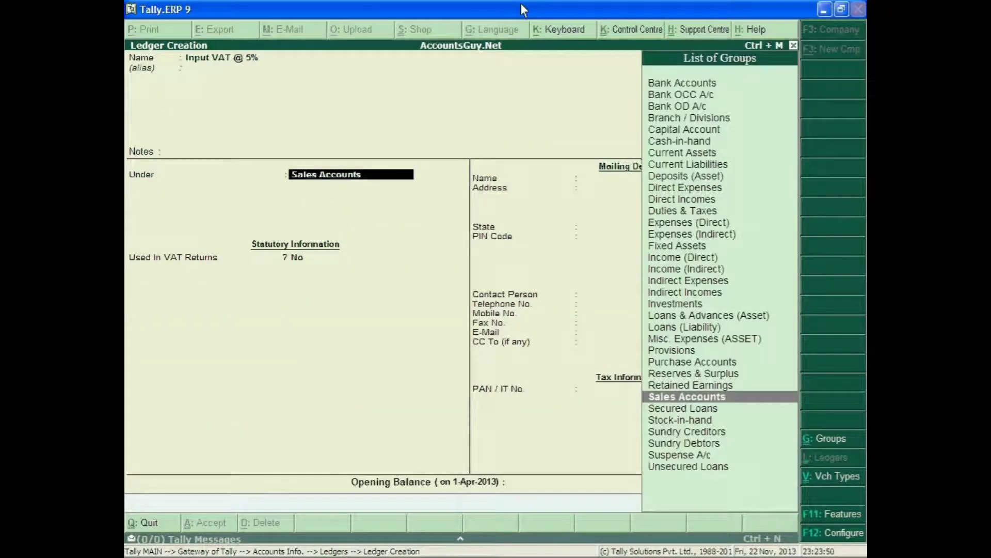
{"action": "type", "text": "Du"}
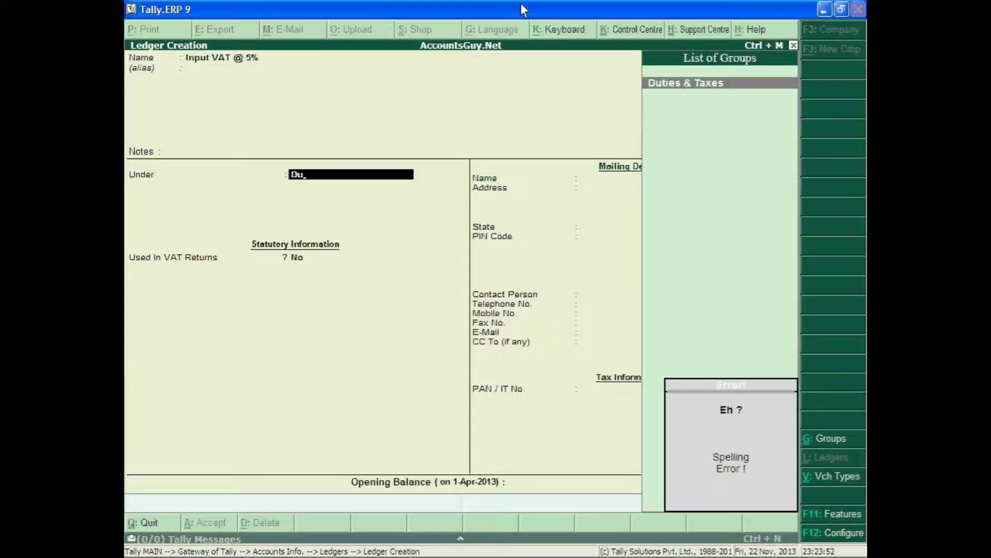
{"action": "key", "text": "Return"}
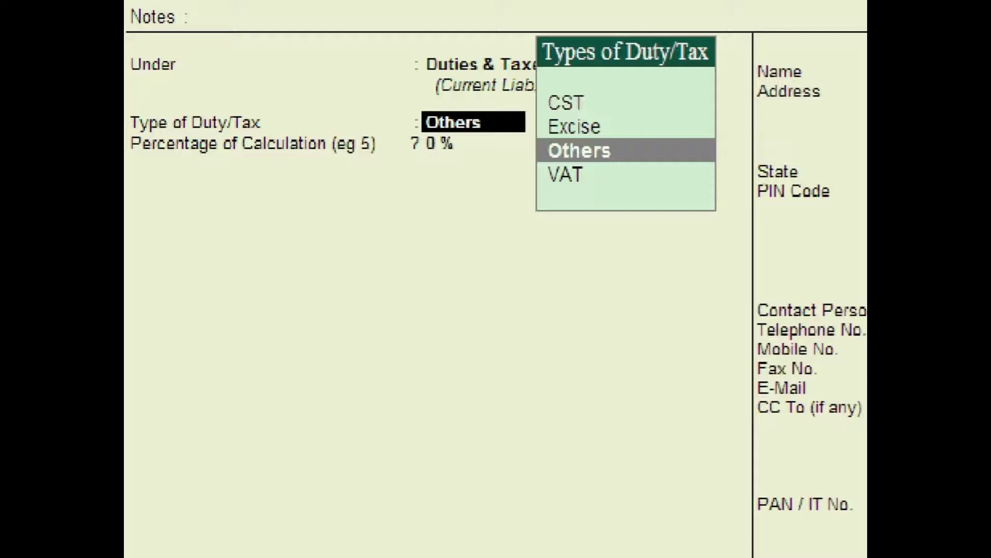
Set duty type VAT, sub type Input VAT, class Input VAT @ 5%, Normal Rounding, and save
{"action": "key", "text": "Down"}
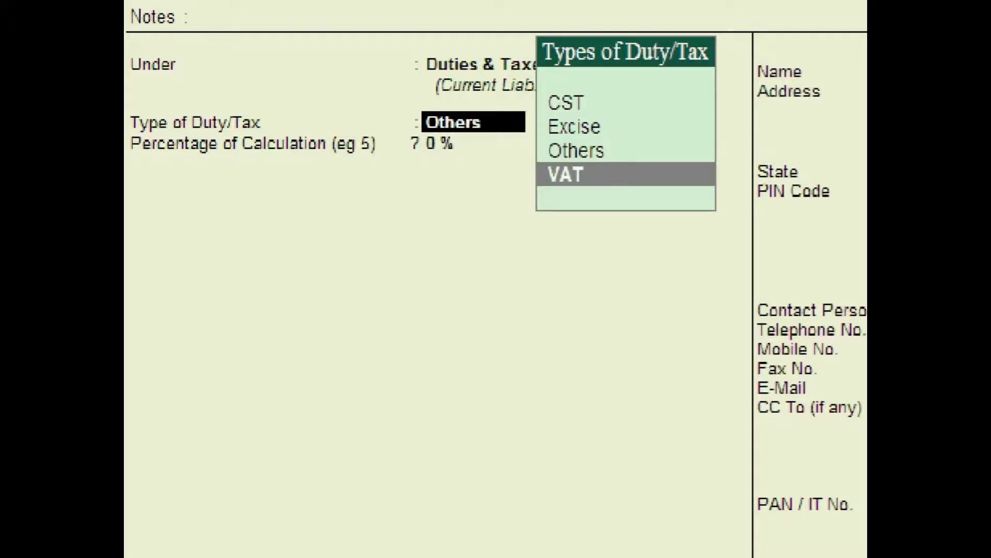
{"action": "key", "text": "Return"}
{"action": "key", "text": "Down"}
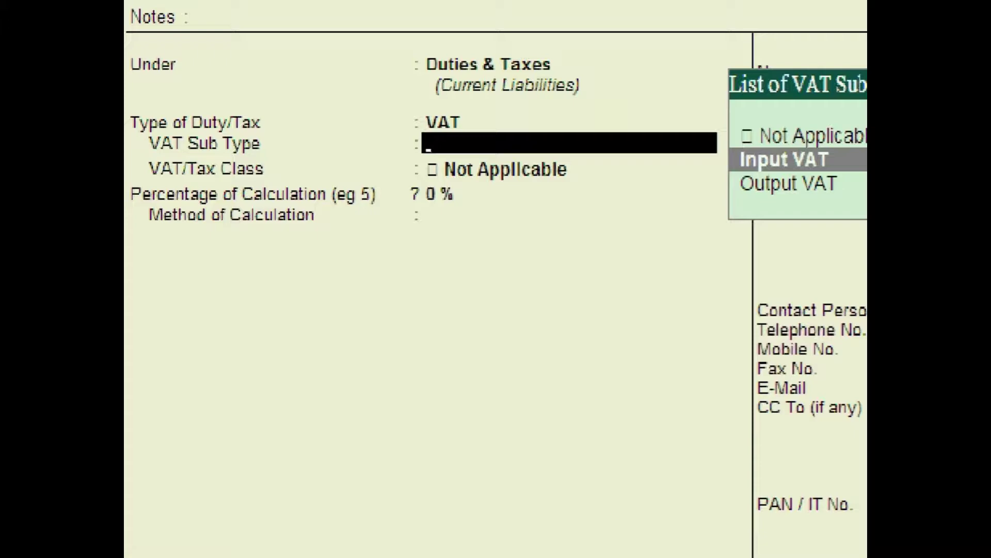
{"action": "key", "text": "Return"}
{"action": "type", "text": "Inpu"}
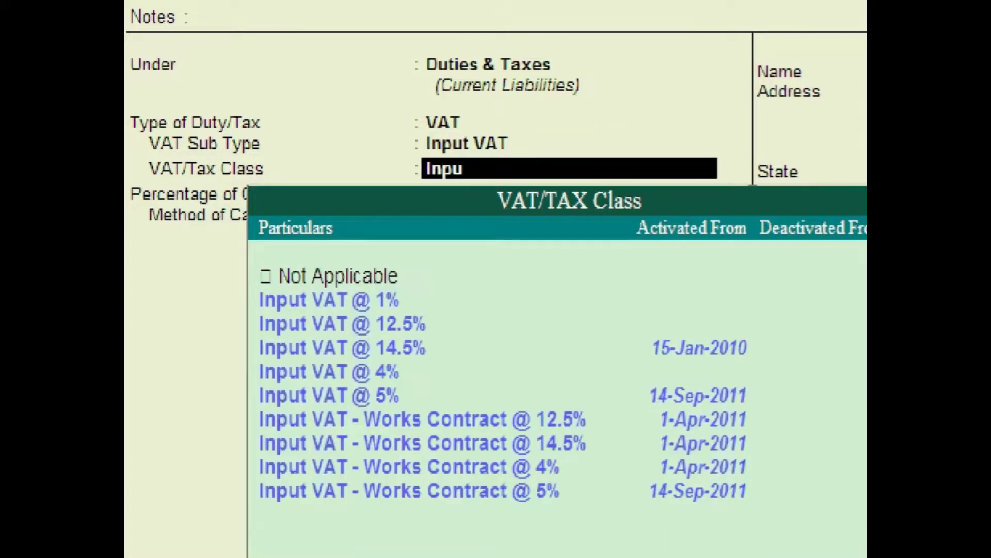
{"action": "type", "text": "t"}
{"action": "key", "text": "Down"}
{"action": "key", "text": "Return"}
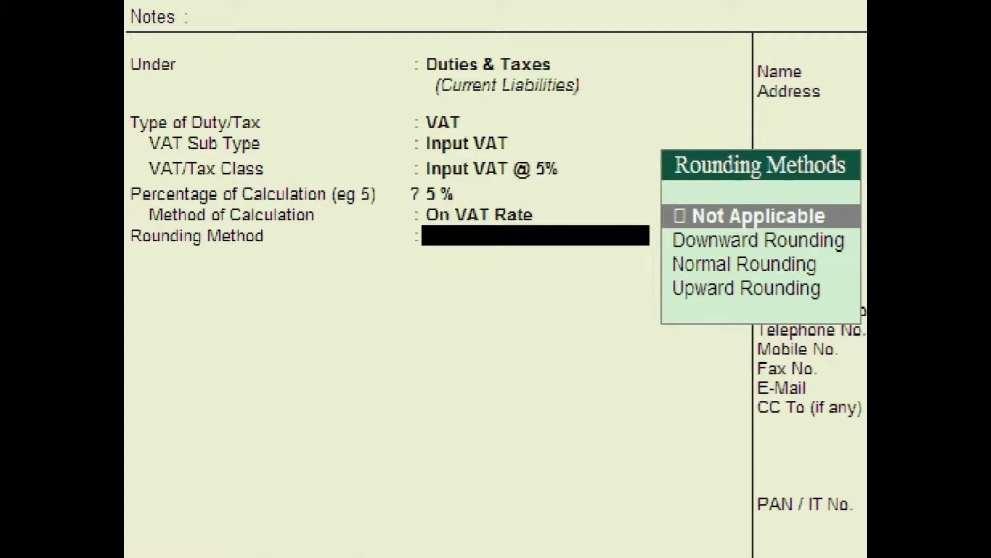
{"action": "key", "text": "Down"}
{"action": "key", "text": "Down"}
{"action": "key", "text": "Return"}
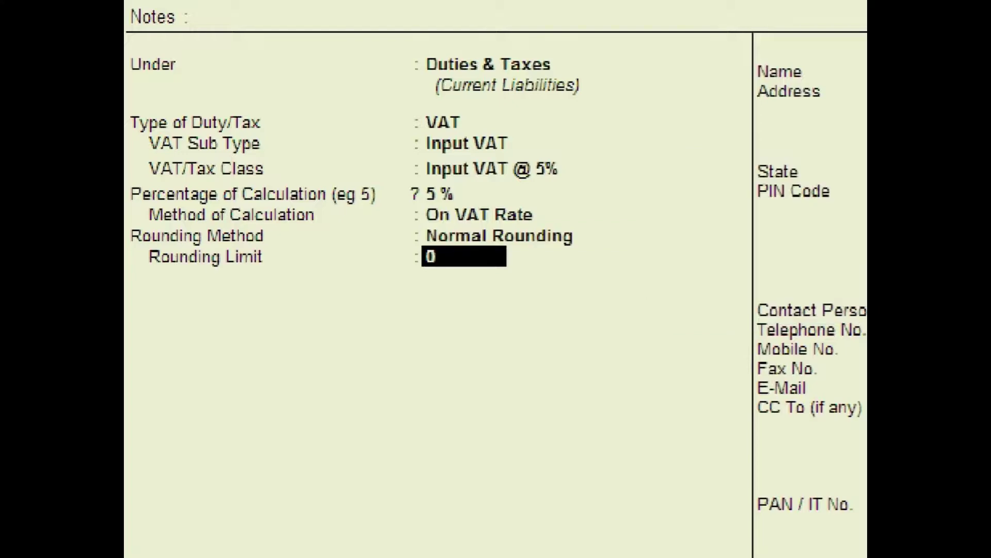
{"action": "key", "text": "Return"}
{"action": "key", "text": "Return"}
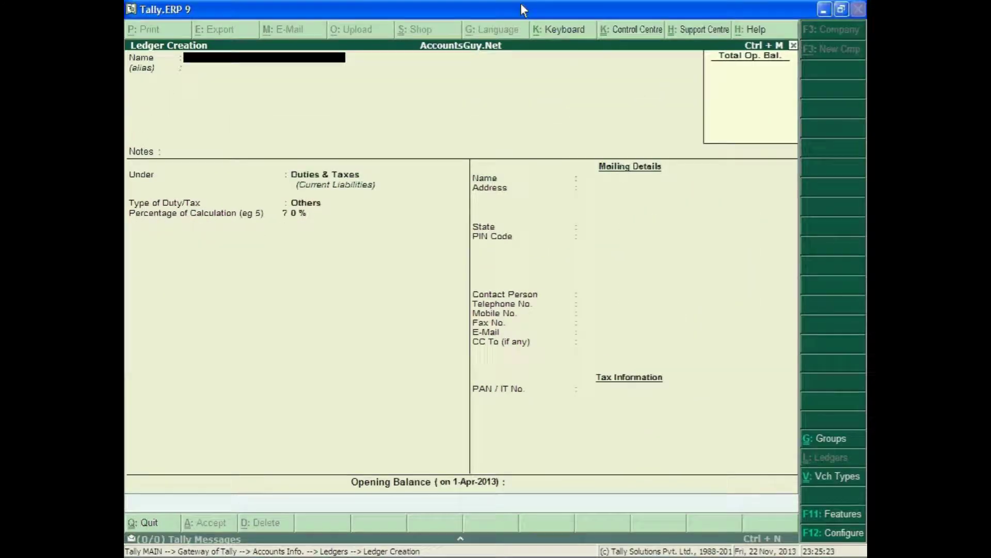
Name a new ledger Output VAT @ 5% with duty type VAT and sub type Output VAT
{"action": "type", "text": "Output "}
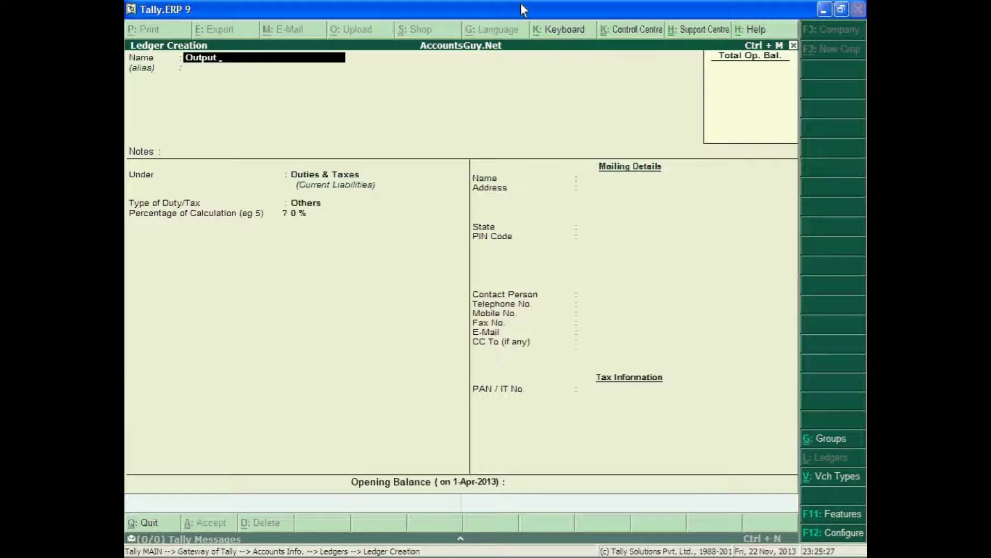
{"action": "type", "text": "VAT @ 5"}
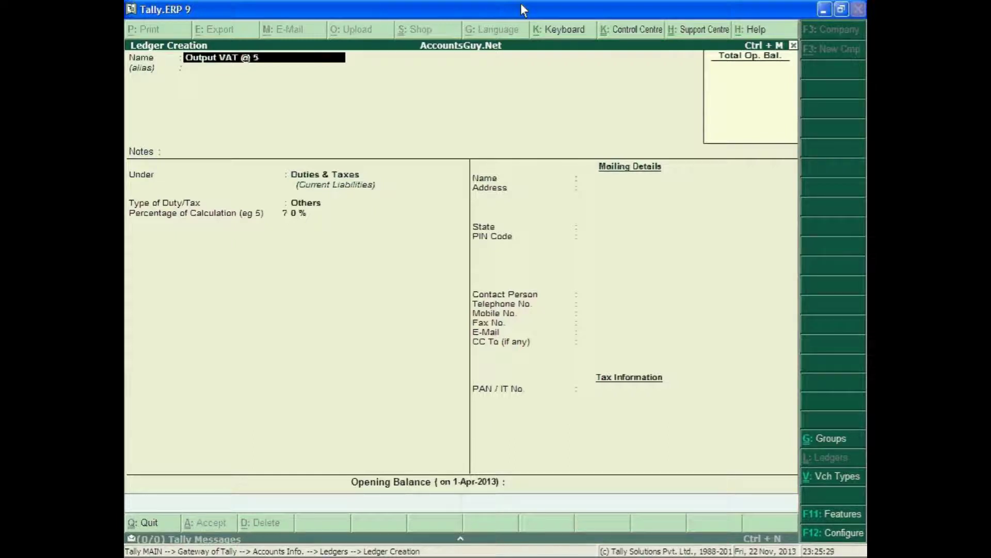
{"action": "type", "text": "%"}
{"action": "key", "text": "Return"}
{"action": "key", "text": "Return"}
{"action": "key", "text": "Return"}
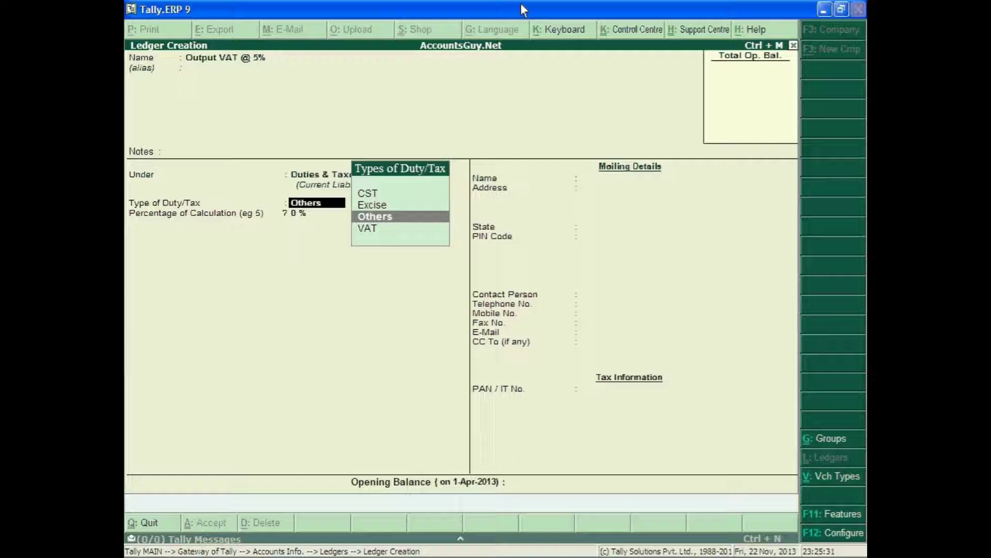
{"action": "key", "text": "Down"}
{"action": "key", "text": "Return"}
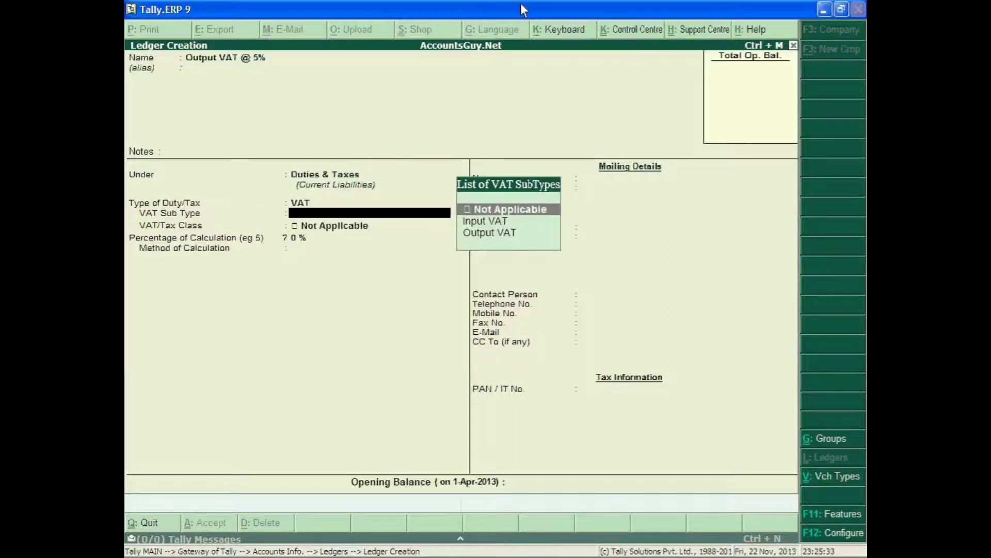
{"action": "key", "text": "Down"}
{"action": "key", "text": "Down"}
{"action": "key", "text": "Return"}
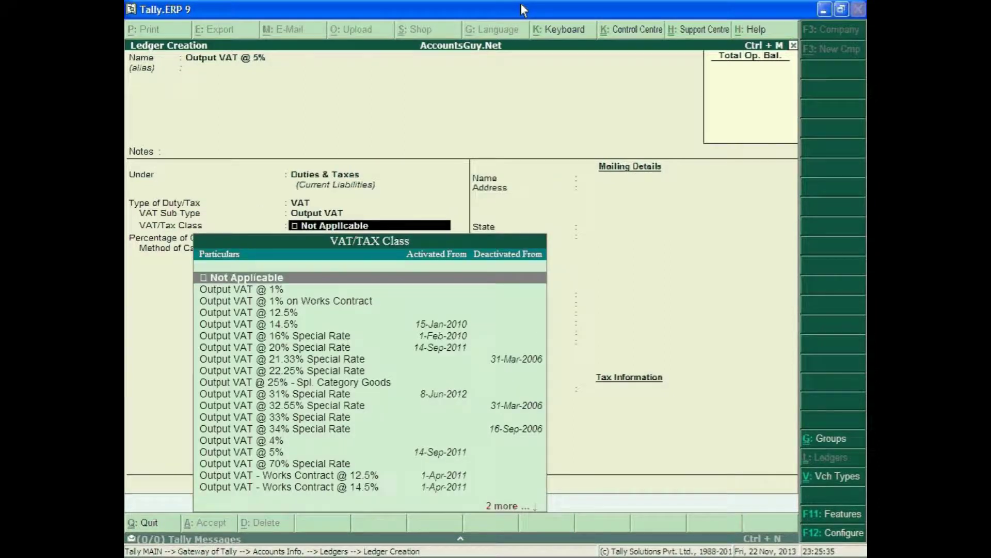
Set tax class Output VAT @ 5% with Normal Rounding and save the ledger
{"action": "type", "text": "Outpu"}
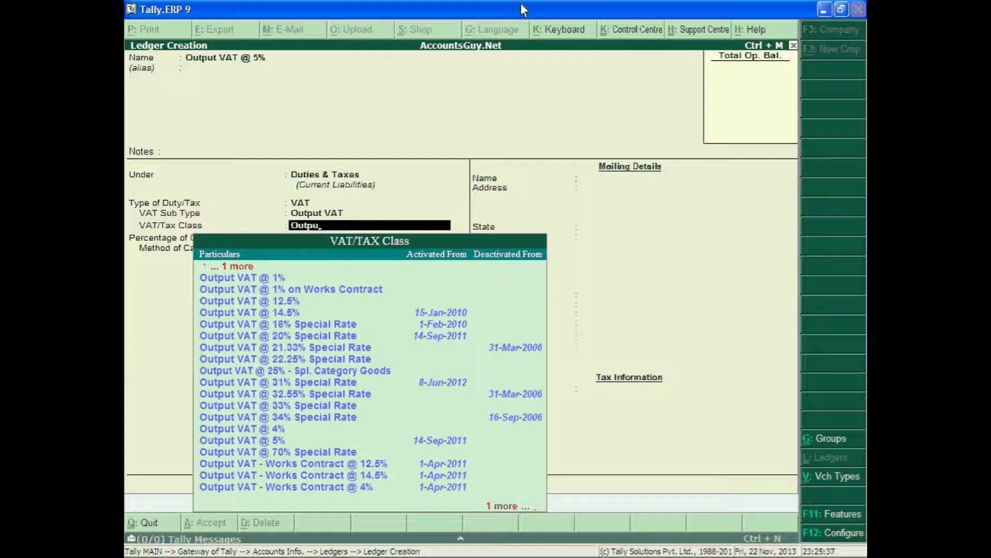
{"action": "type", "text": "tvat@5"}
{"action": "key", "text": "Return"}
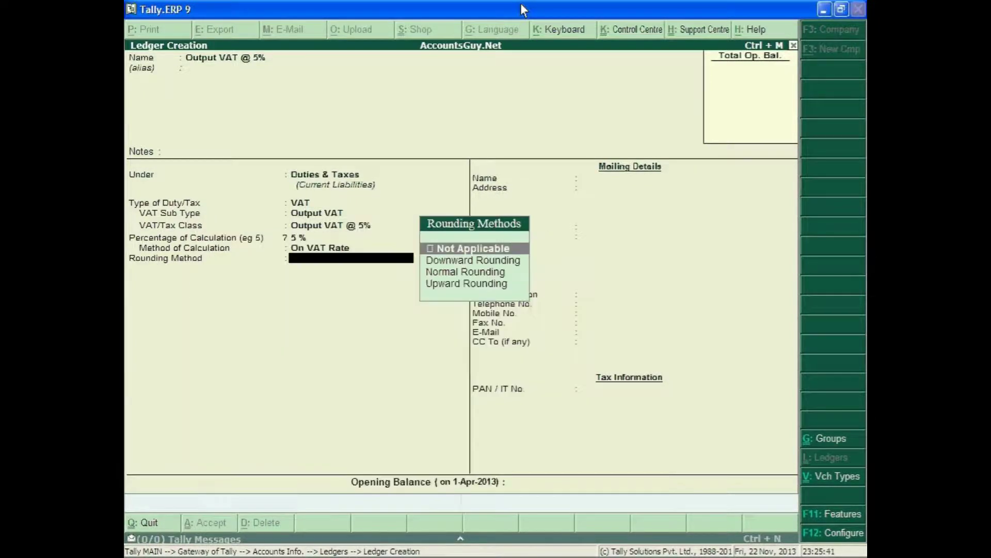
{"action": "key", "text": "Down"}
{"action": "key", "text": "Down"}
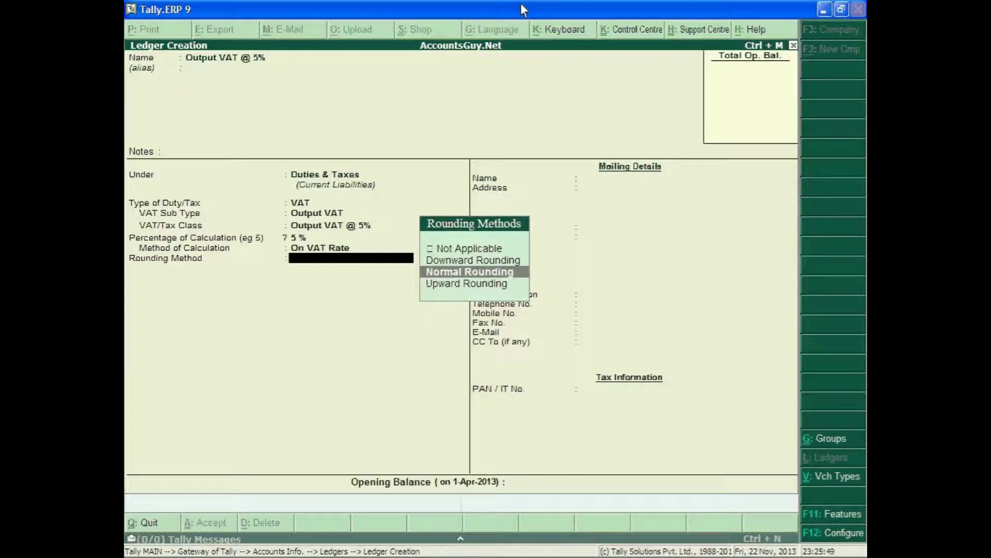
{"action": "key", "text": "Return"}
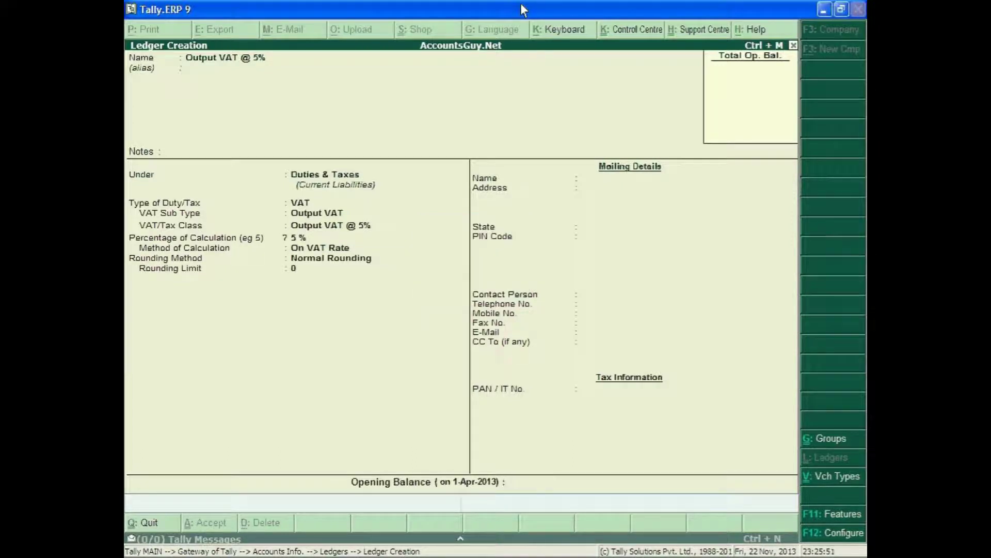
{"action": "key", "text": "ctrl+a"}
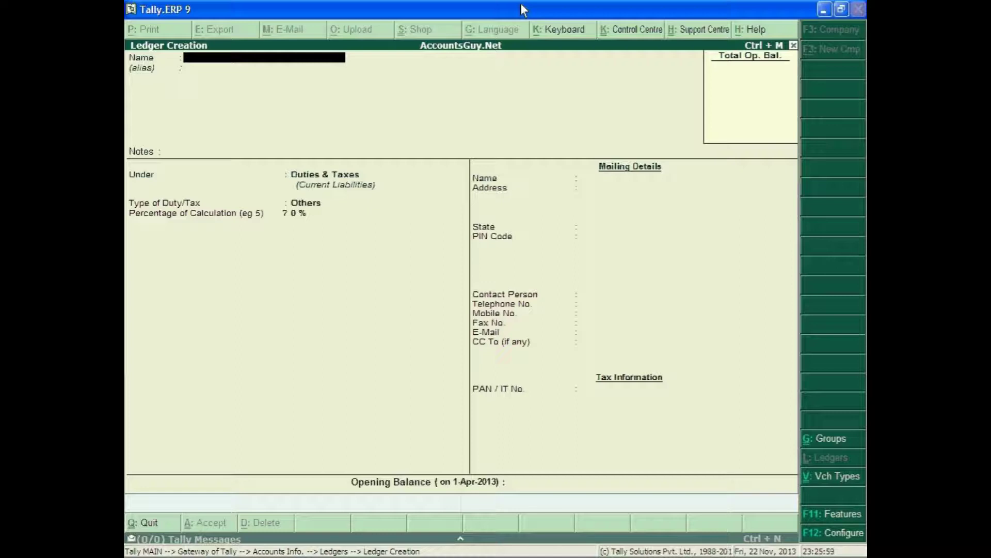
Create supplier ledger UCO Malleables under Sundry Creditors, accepting its state and skipping contact details
{"action": "type", "text": "UCO Malleables,"}
{"action": "key", "text": "Return"}
{"action": "key", "text": "Return"}
{"action": "type", "text": "Su"}
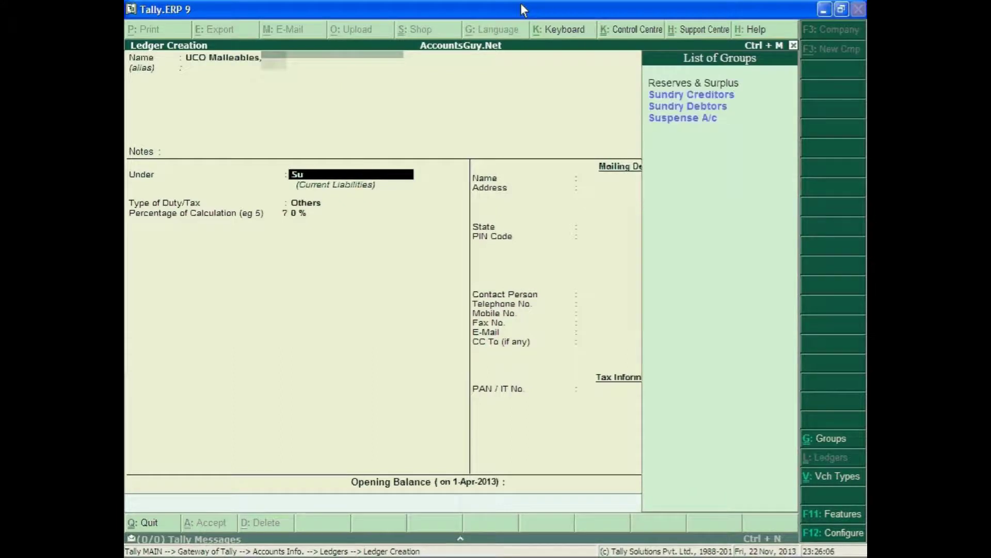
{"action": "key", "text": "Return"}
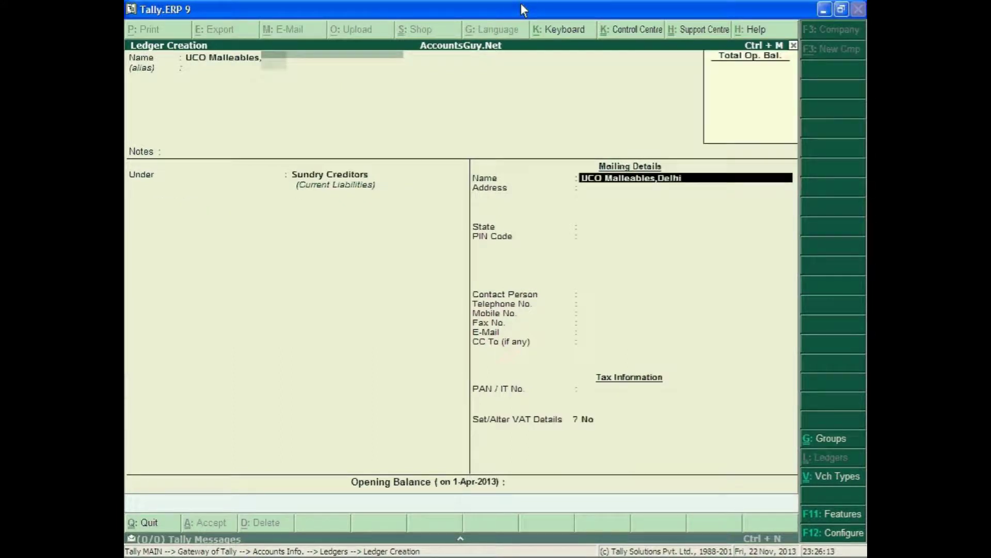
{"action": "key", "text": "Return"}
{"action": "key", "text": "Return"}
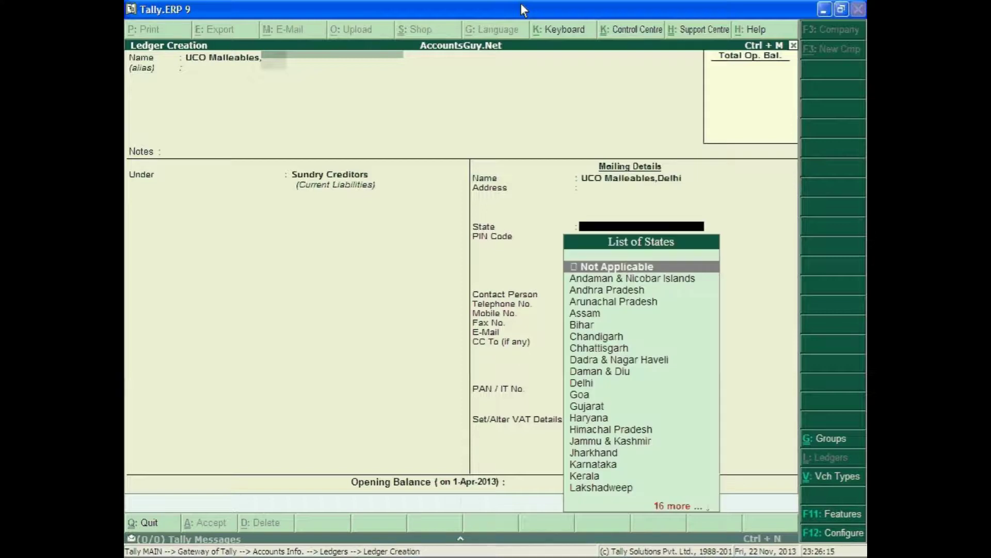
{"action": "key", "text": "Return"}
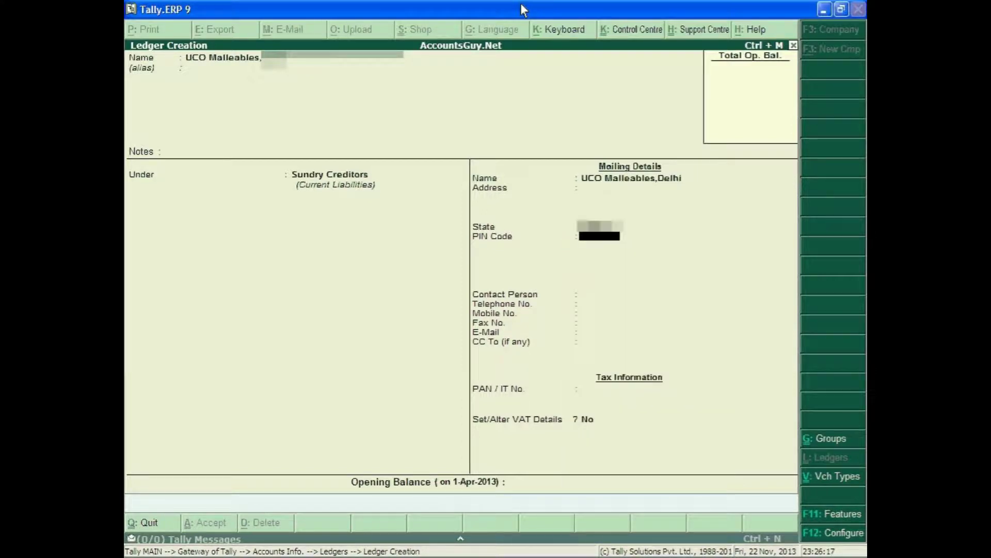
{"action": "key", "text": "Return"}
{"action": "key", "text": "Return"}
{"action": "key", "text": "Return"}
{"action": "key", "text": "Return"}
{"action": "key", "text": "Return"}
{"action": "key", "text": "Return"}
{"action": "key", "text": "Return"}
{"action": "key", "text": "Return"}
{"action": "key", "text": "Return"}
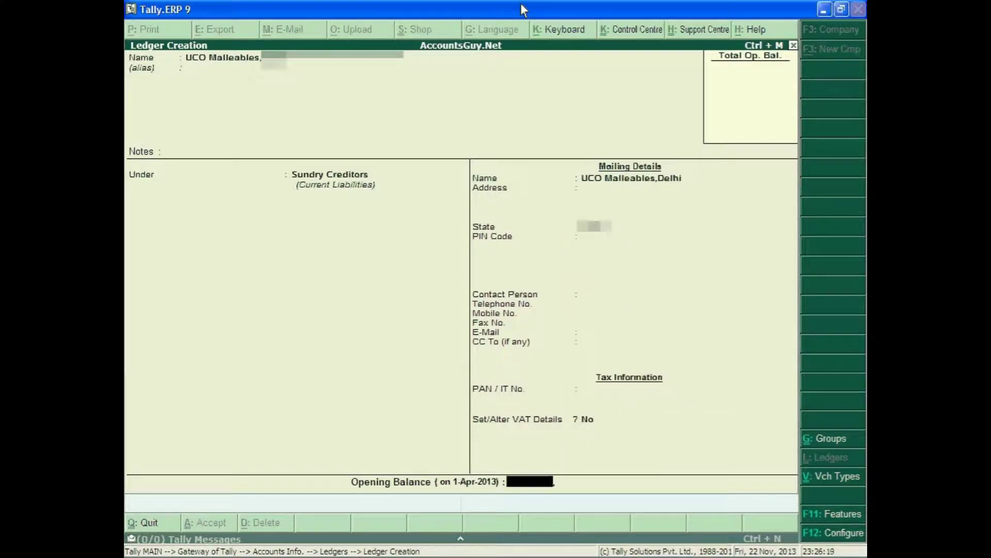
{"action": "key", "text": "Return"}
{"action": "key", "text": "Return"}
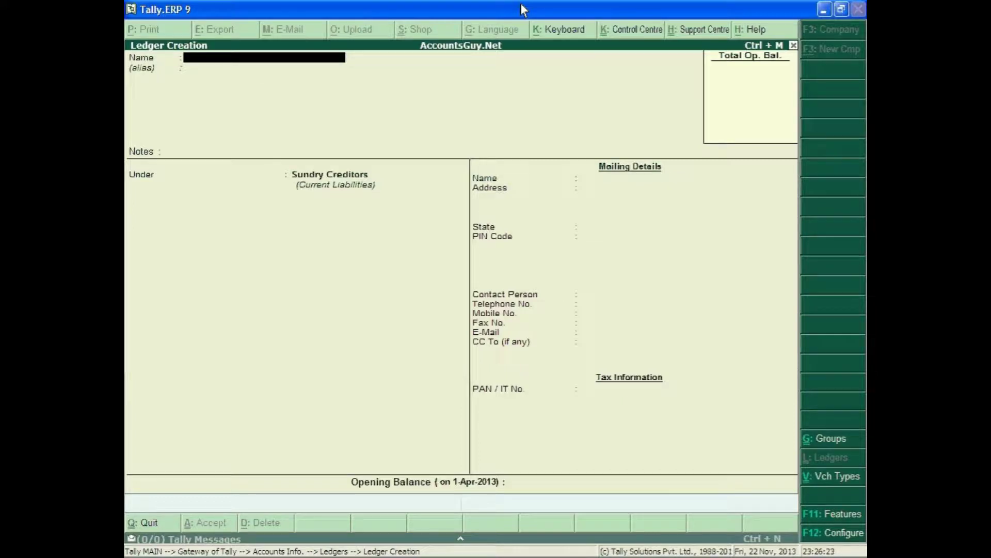
Save customer ledger Raghavendra Traders,Kurnool under Sundry Debtors with state Andhra Pradesh
{"action": "type", "text": "Raghavendra Trader"}
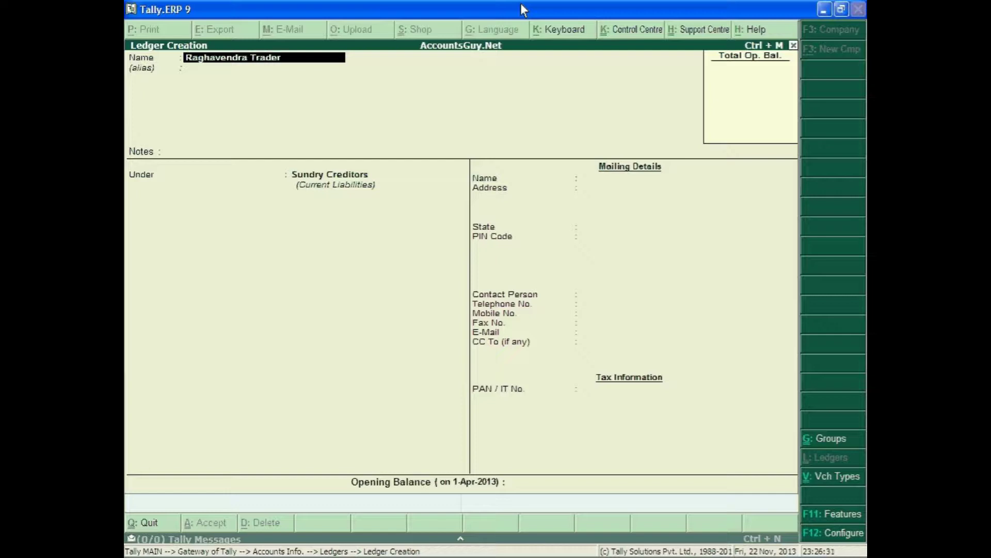
{"action": "type", "text": "s,Kurnool"}
{"action": "key", "text": "Return"}
{"action": "key", "text": "Return"}
{"action": "type", "text": "Sund"}
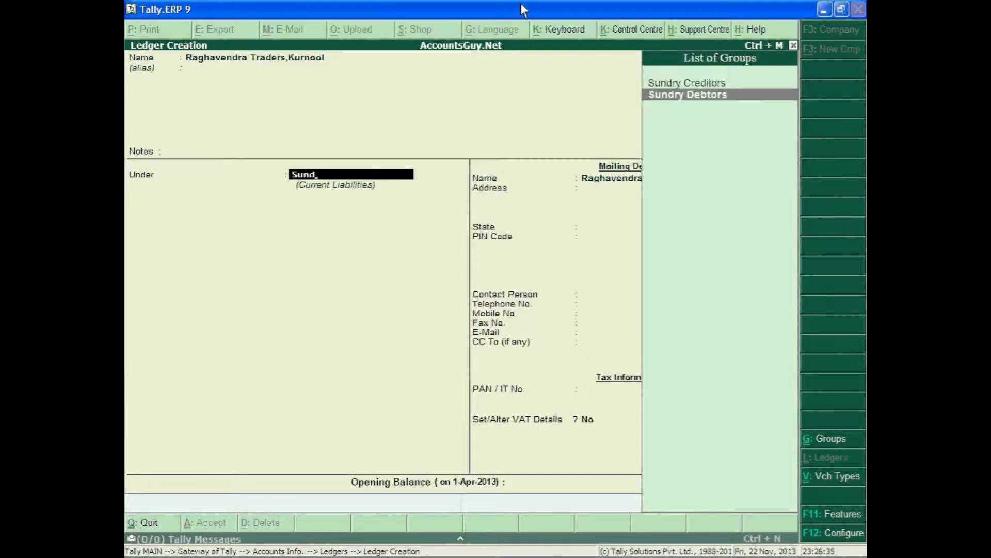
{"action": "key", "text": "Return"}
{"action": "key", "text": "Return"}
{"action": "key", "text": "Return"}
{"action": "key", "text": "Return"}
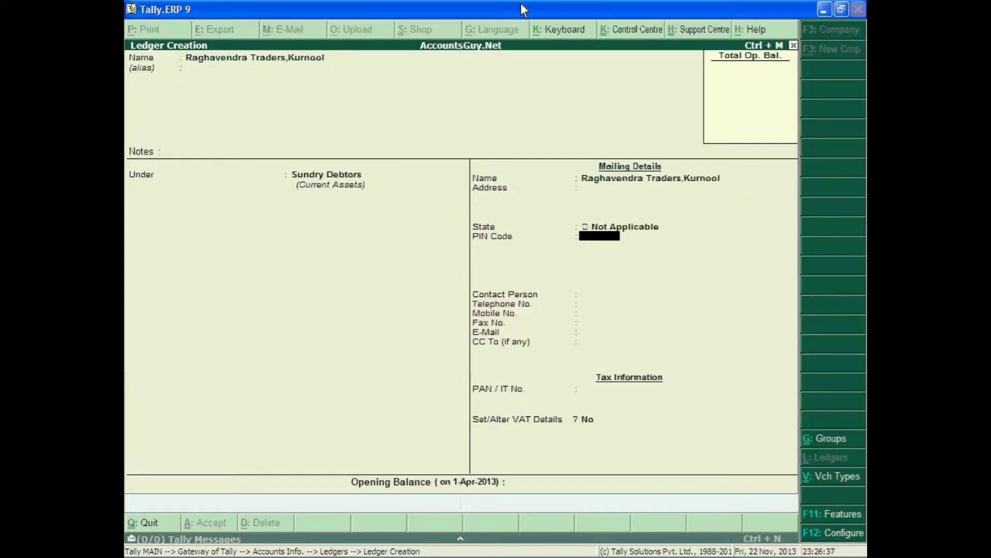
{"action": "key", "text": "Return"}
{"action": "key", "text": "Return"}
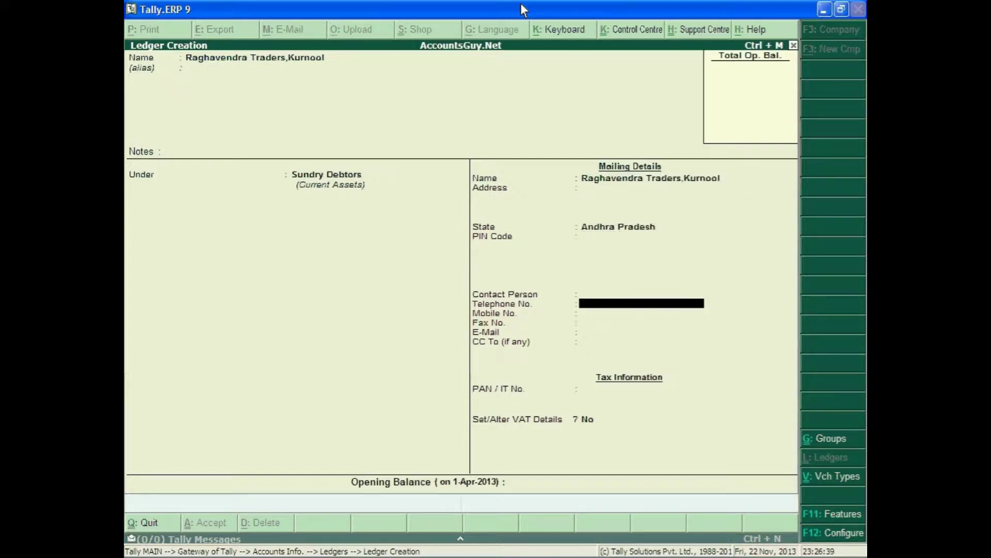
{"action": "key", "text": "ctrl+a"}
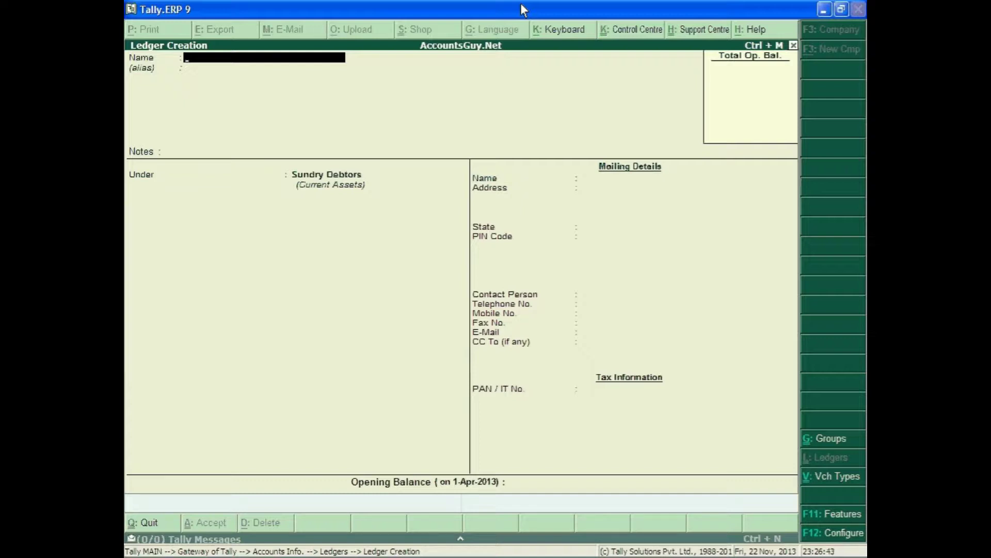
Quit ledger creation and open the List of Accounts from the Display menu
{"action": "key", "text": "Escape"}
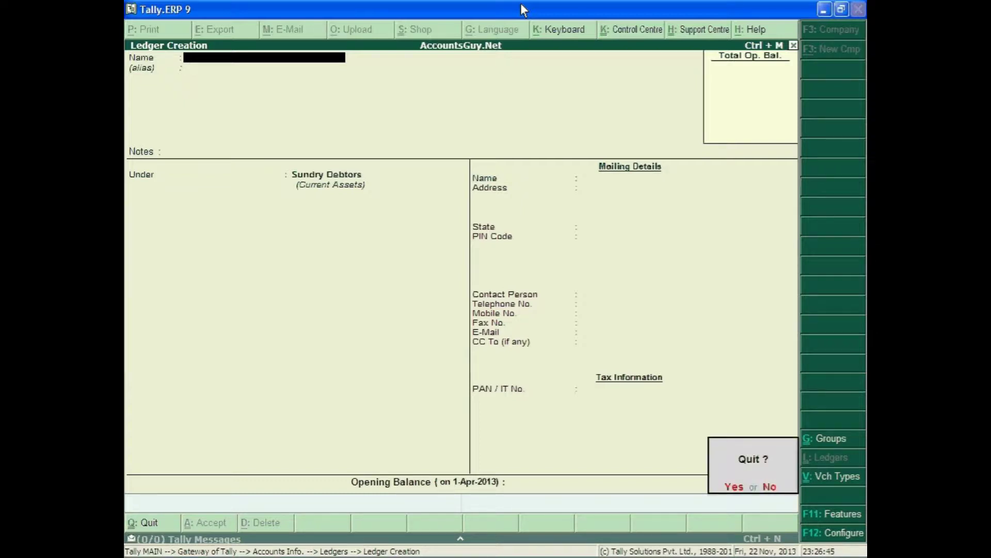
{"action": "key", "text": "y"}
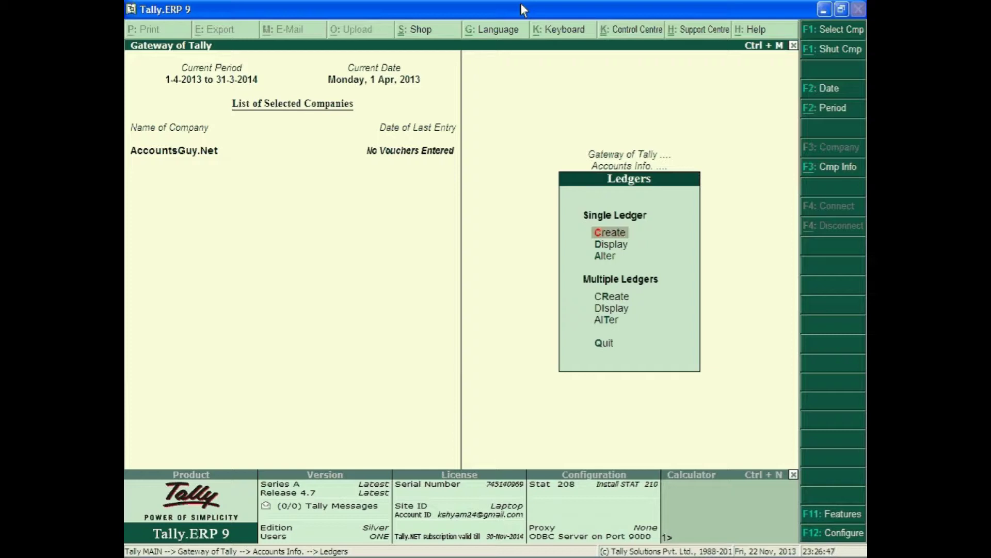
{"action": "key", "text": "Escape"}
{"action": "key", "text": "Escape"}
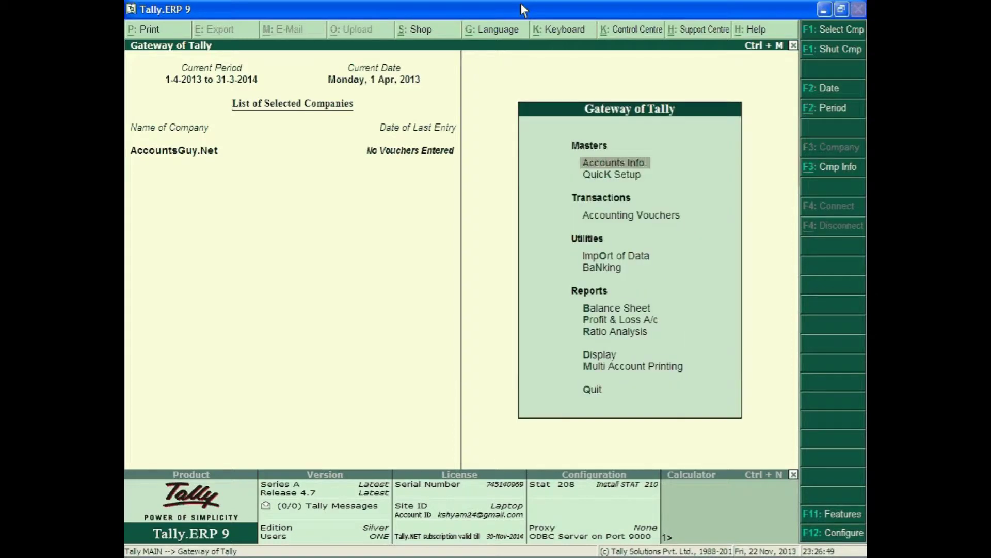
{"action": "key", "text": "Up"}
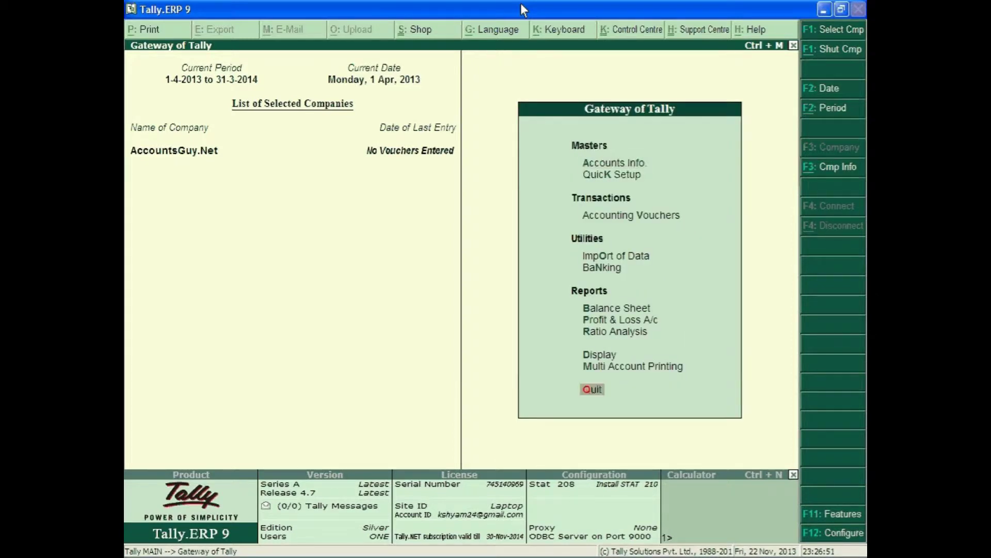
{"action": "key", "text": "d"}
{"action": "key", "text": "Up"}
{"action": "key", "text": "Up"}
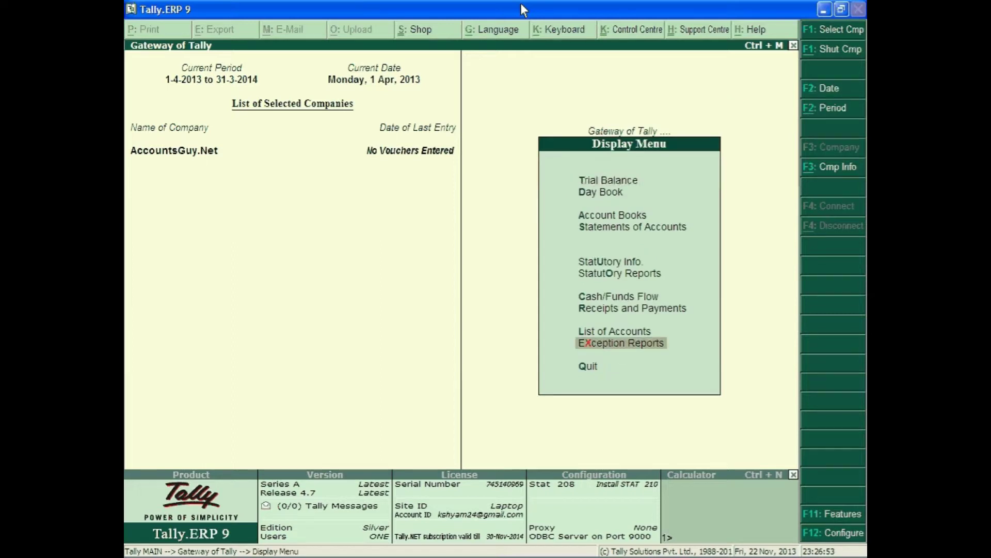
{"action": "key", "text": "l"}
{"action": "key", "text": "Down"}
{"action": "key", "text": "Down"}
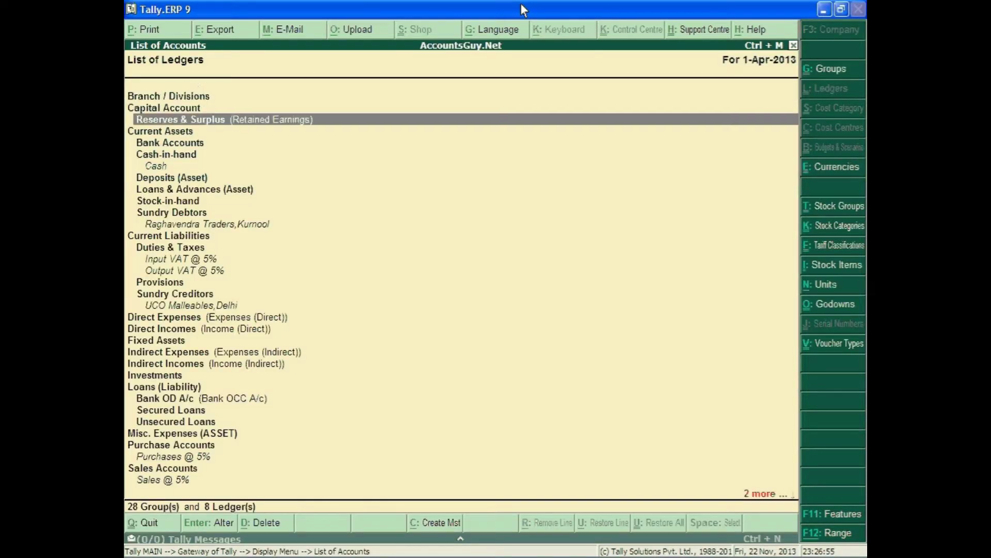
{"action": "key", "text": "Down"}
{"action": "key", "text": "Down"}
{"action": "key", "text": "Down"}
{"action": "key", "text": "Down"}
{"action": "key", "text": "Down"}
{"action": "key", "text": "Down"}
{"action": "key", "text": "Down"}
{"action": "key", "text": "Down"}
{"action": "key", "text": "Down"}
{"action": "key", "text": "Down"}
{"action": "key", "text": "Down"}
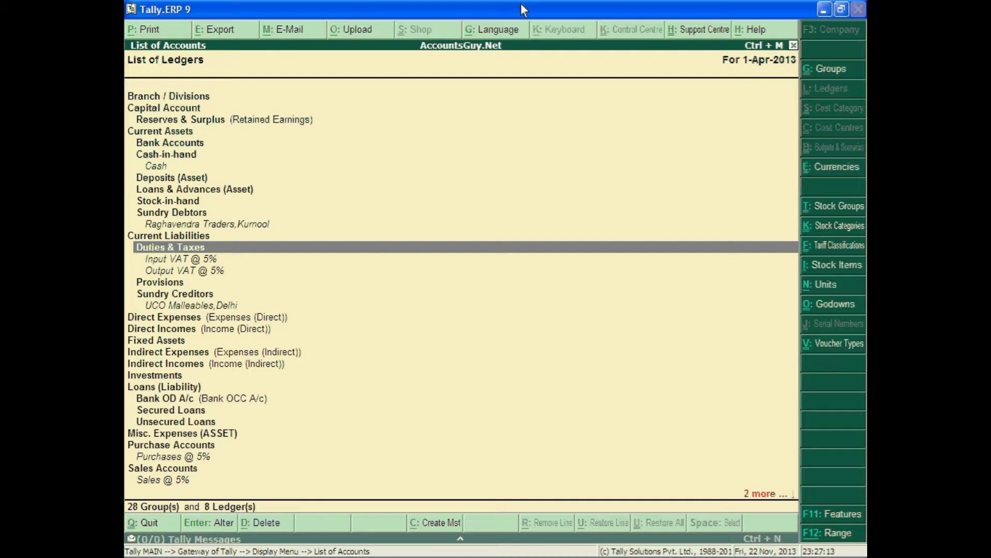
{"action": "key", "text": "Down"}
{"action": "key", "text": "Down"}
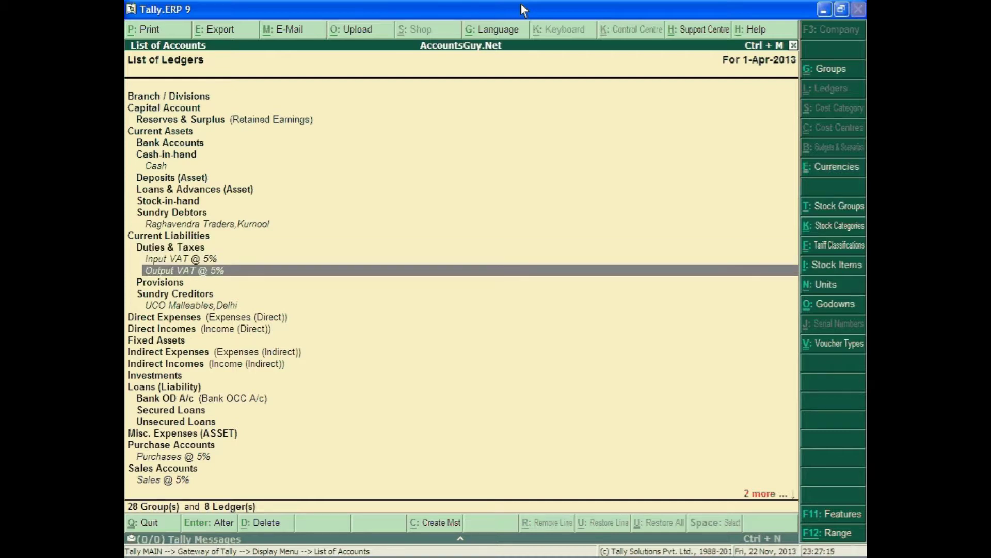
{"action": "key", "text": "Down"}
{"action": "key", "text": "Down"}
{"action": "key", "text": "Down"}
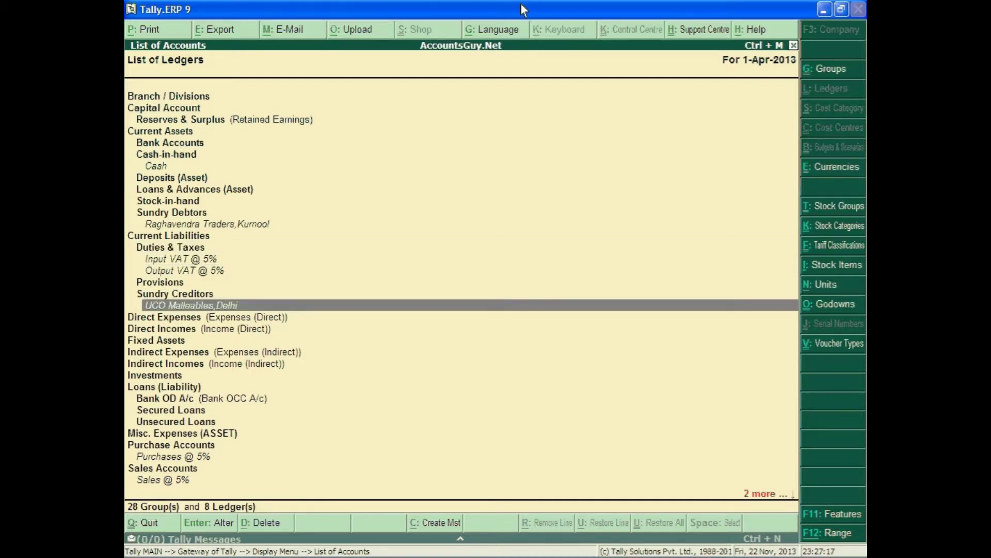
{"action": "key", "text": "Down"}
{"action": "key", "text": "Down"}
{"action": "key", "text": "Down"}
{"action": "key", "text": "Down"}
{"action": "key", "text": "Down"}
{"action": "key", "text": "Down"}
{"action": "key", "text": "Down"}
{"action": "key", "text": "Down"}
{"action": "key", "text": "Down"}
{"action": "key", "text": "Down"}
{"action": "key", "text": "Down"}
{"action": "key", "text": "Down"}
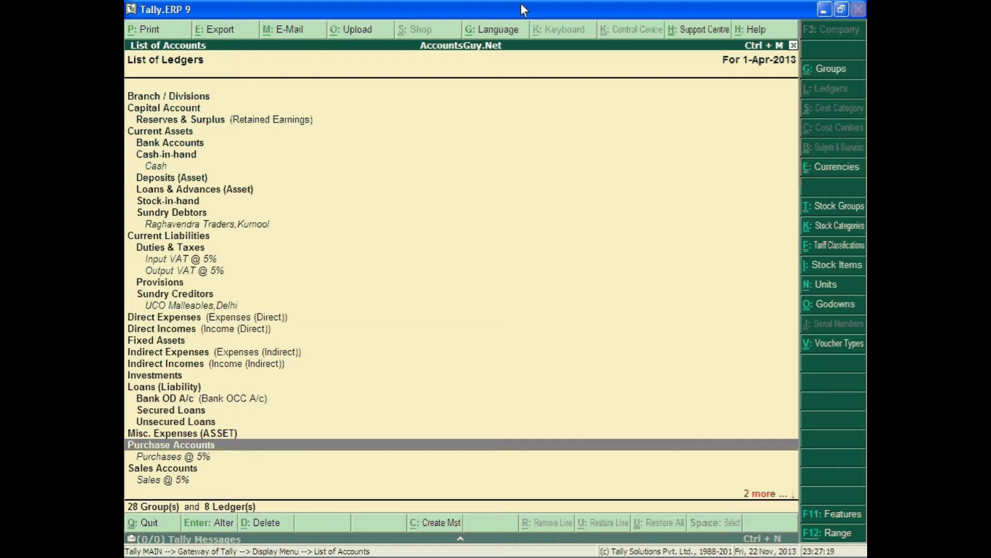
{"action": "key", "text": "Down"}
{"action": "key", "text": "Down"}
{"action": "key", "text": "Down"}
{"action": "key", "text": "Down"}
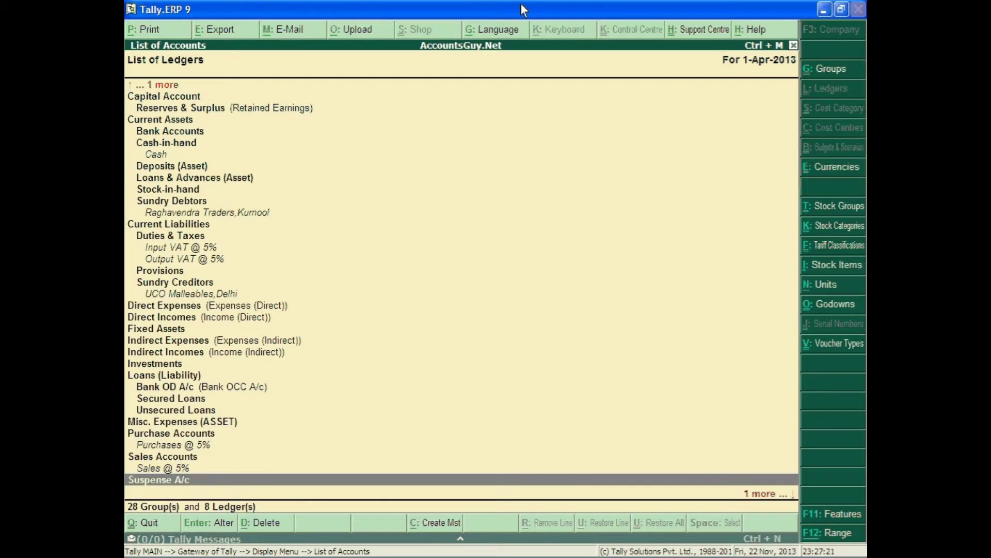
{"action": "key", "text": "Down"}
{"action": "key", "text": "Down"}
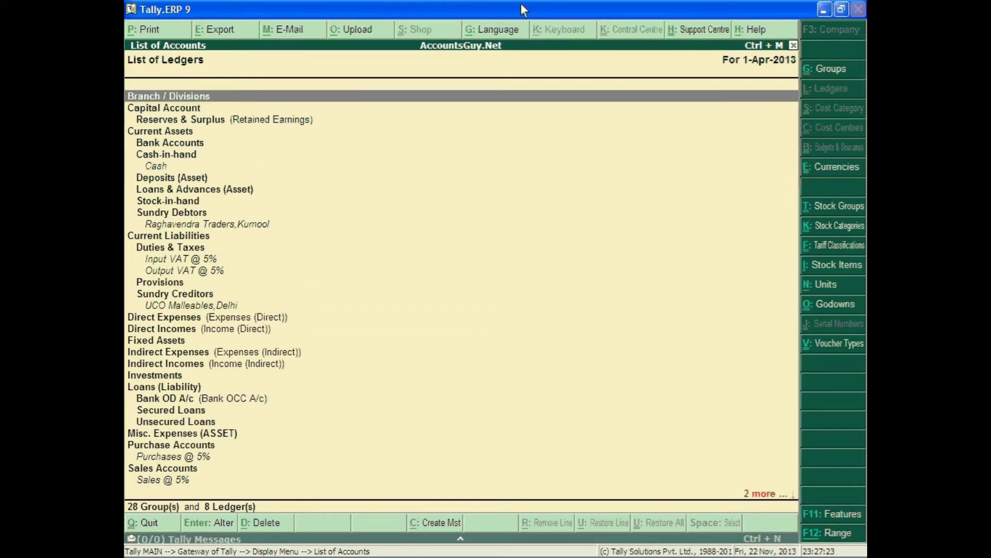
{"action": "key", "text": "Down"}
{"action": "key", "text": "Down"}
{"action": "key", "text": "Down"}
{"action": "key", "text": "Down"}
{"action": "key", "text": "Down"}
{"action": "key", "text": "Down"}
{"action": "key", "text": "Down"}
{"action": "key", "text": "Down"}
{"action": "key", "text": "Down"}
{"action": "key", "text": "Down"}
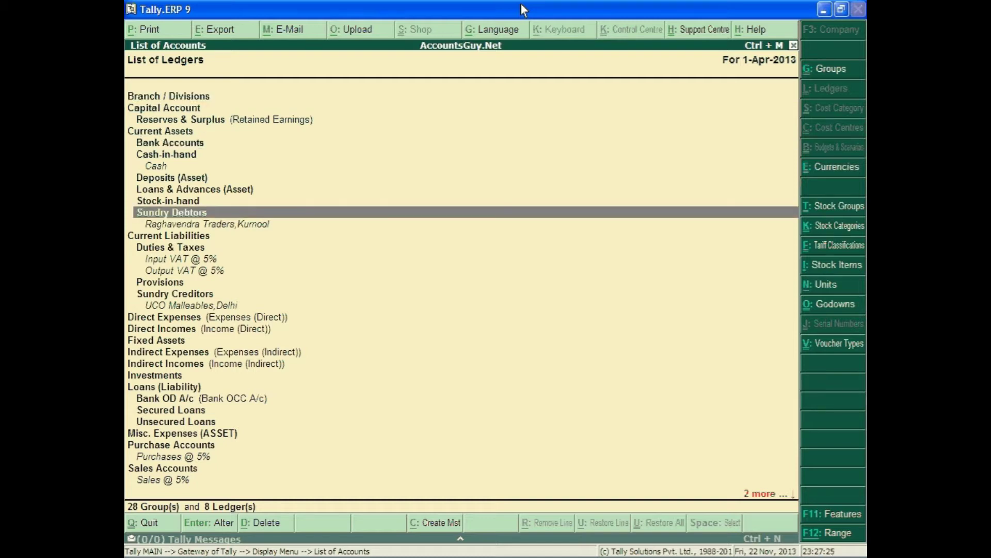